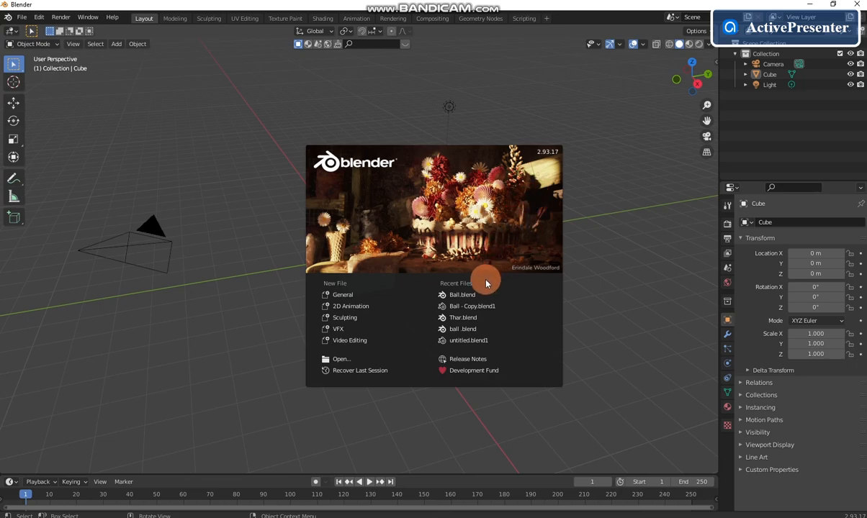
Open the recent file Ball.blend and delete the stage background image empty from the scene
click(497, 294)
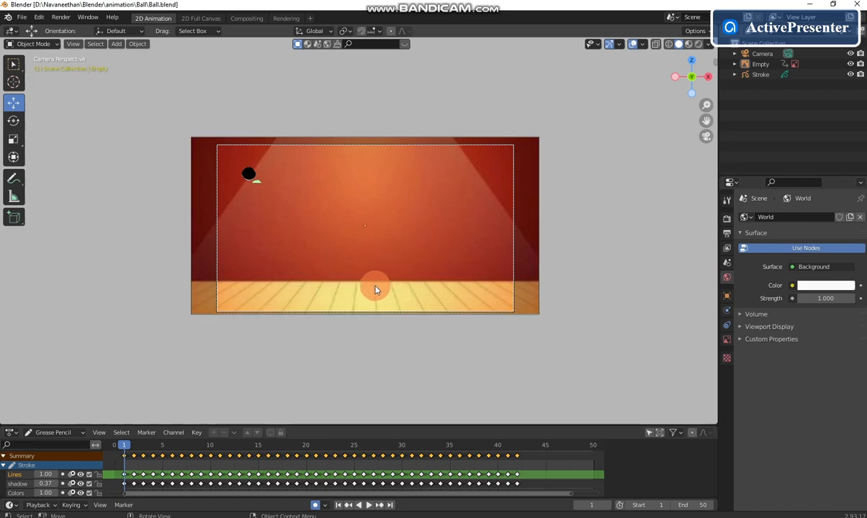
click(195, 303)
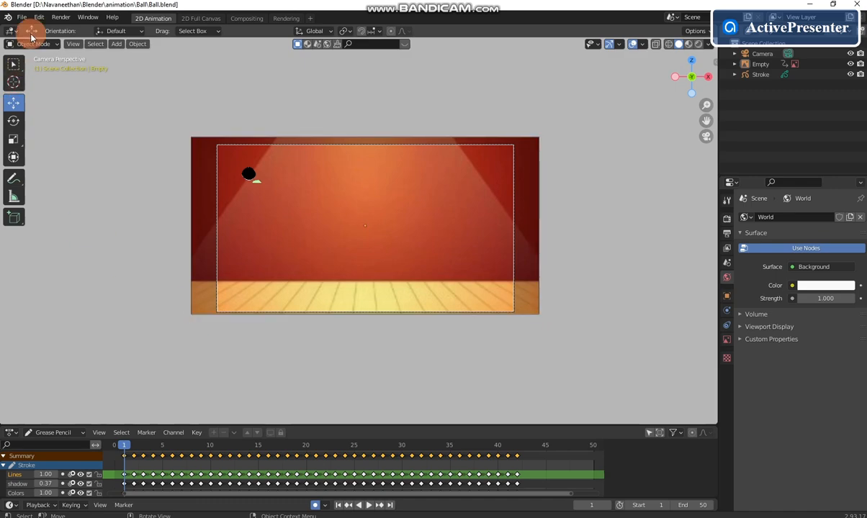
click(189, 303)
click(163, 387)
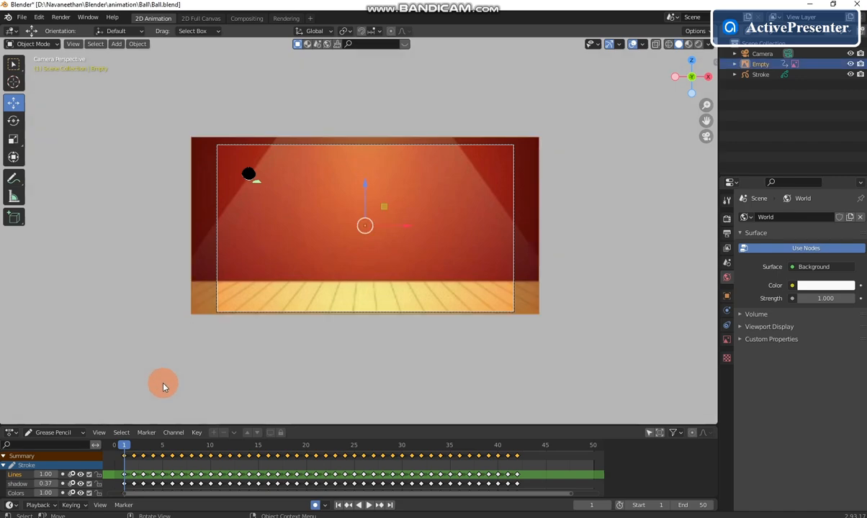
key(Delete)
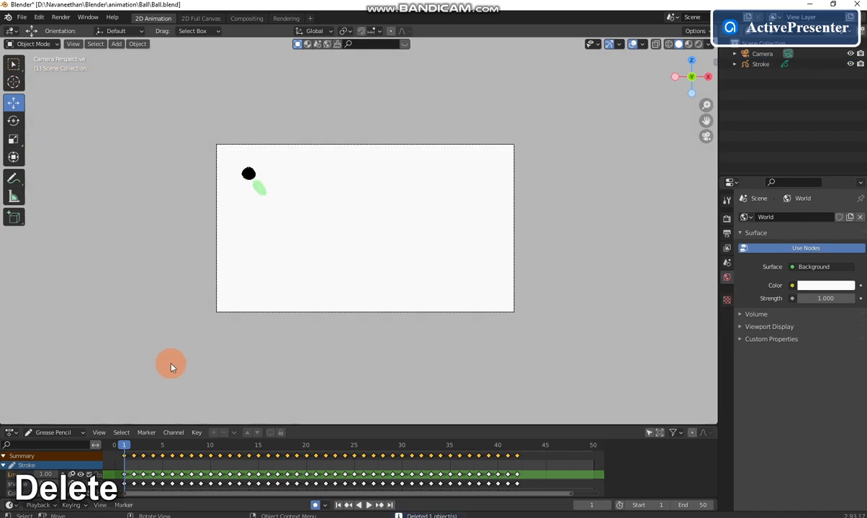
key(shift)
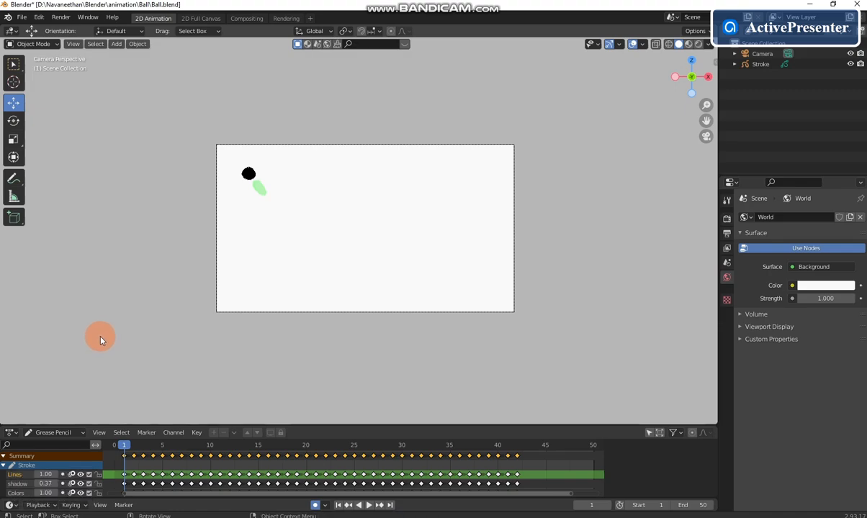
key(shift)
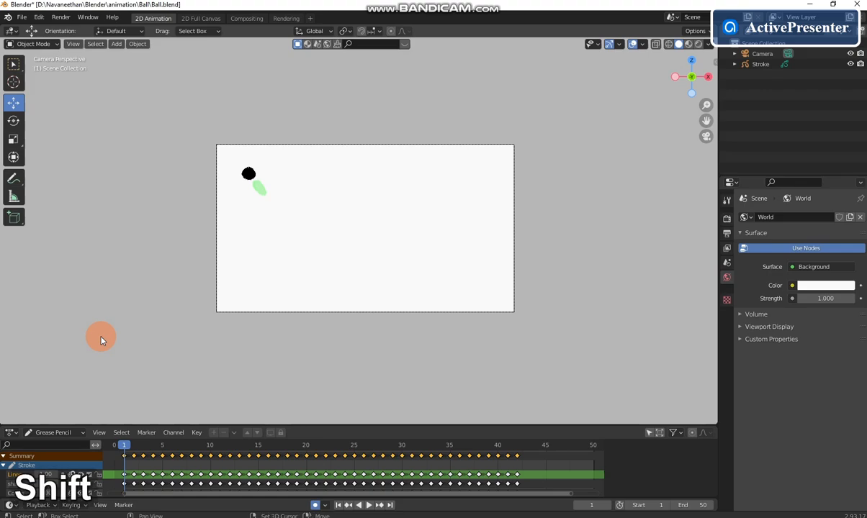
key(shift+a)
key(shift+a)
mouse_move(170, 219)
mouse_move(145, 330)
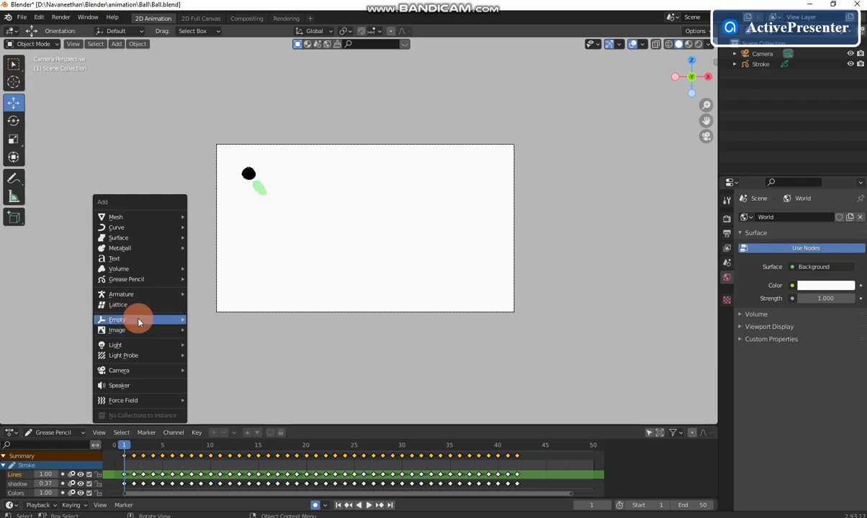
Find the Import Images as Planes add-on by searching for "imag" in the preferences and enable it
click(24, 17)
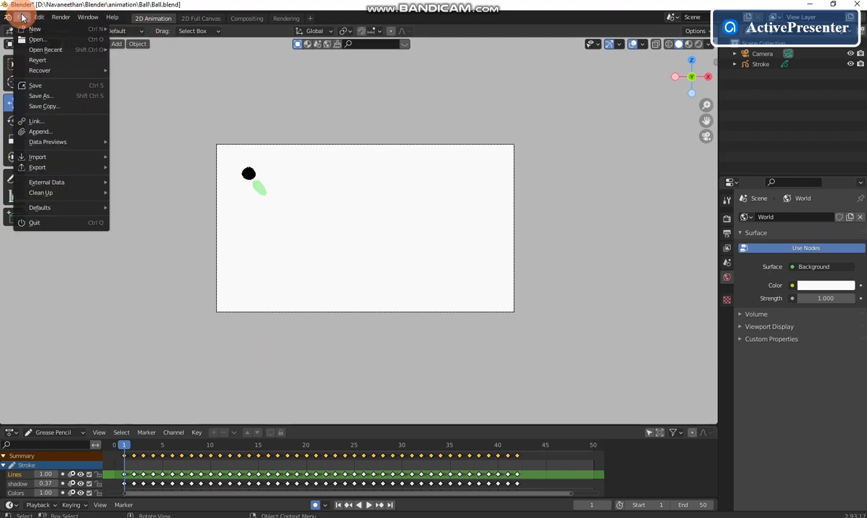
mouse_move(39, 17)
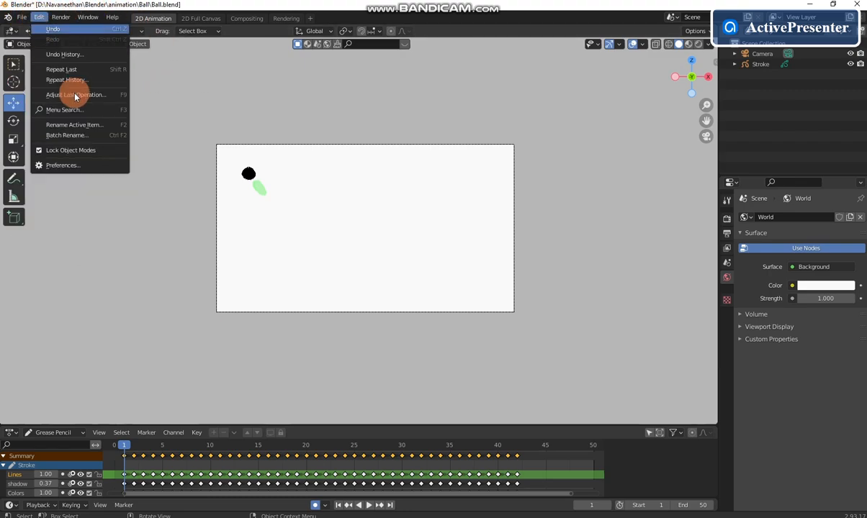
click(72, 161)
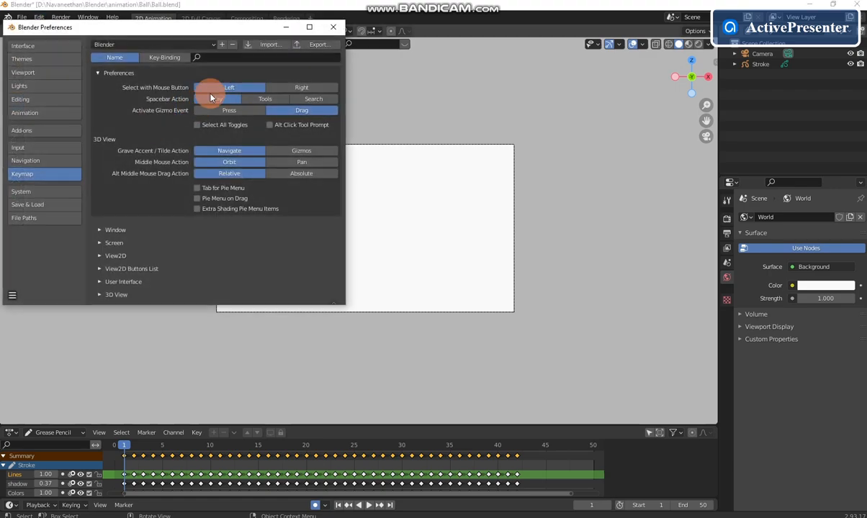
click(45, 131)
click(276, 57)
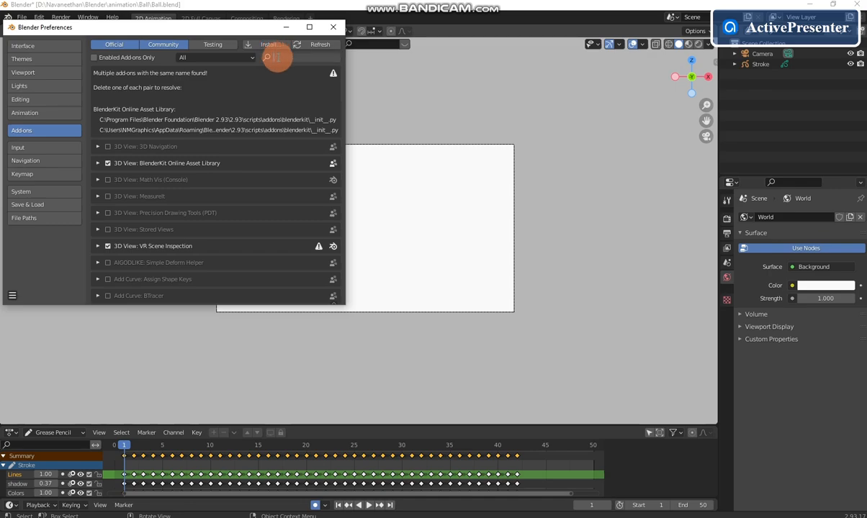
text(imag)
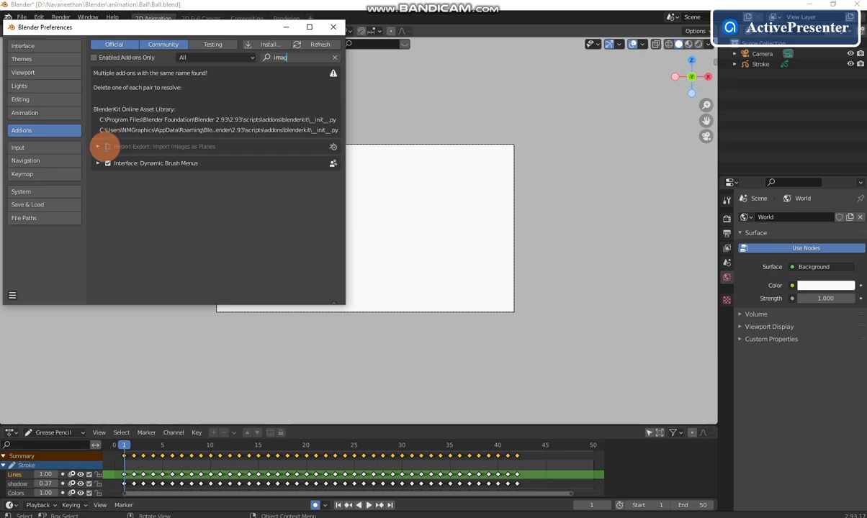
click(108, 147)
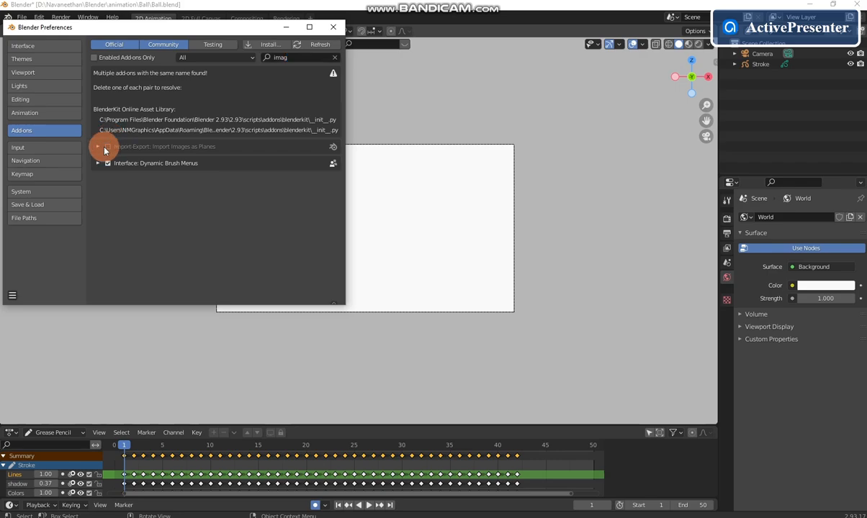
click(332, 26)
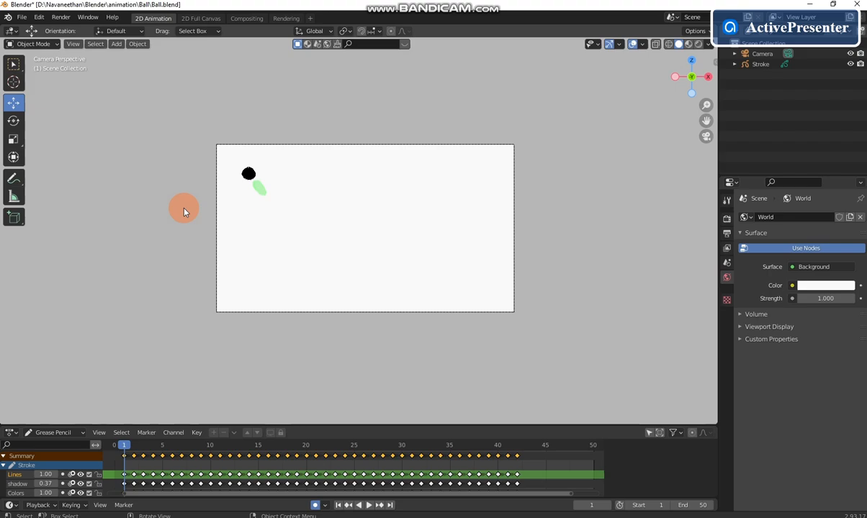
Import the 1111 image from the images\back ground folder as a plane and scale it up to cover the camera frame
key(shift)
key(shift+a)
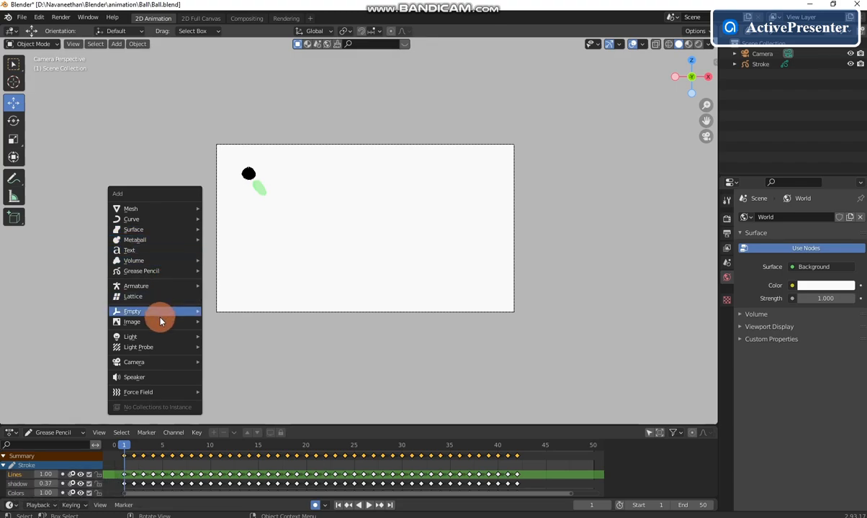
mouse_move(160, 325)
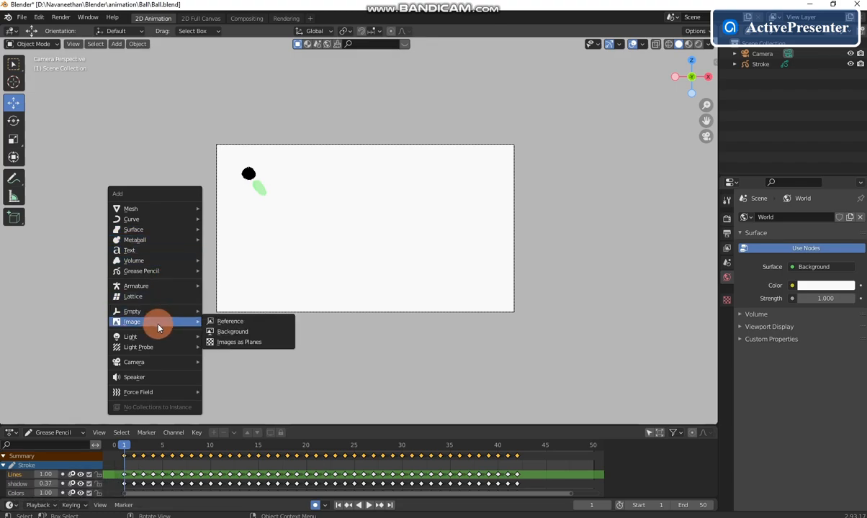
click(277, 343)
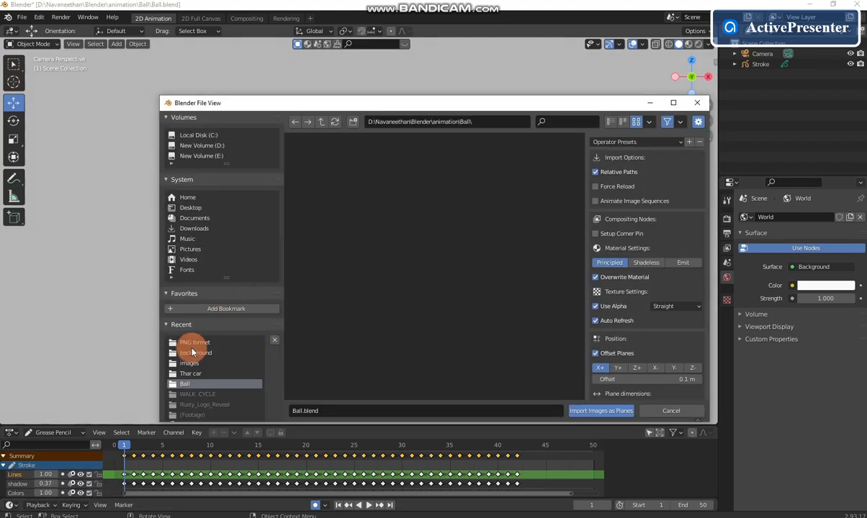
click(209, 363)
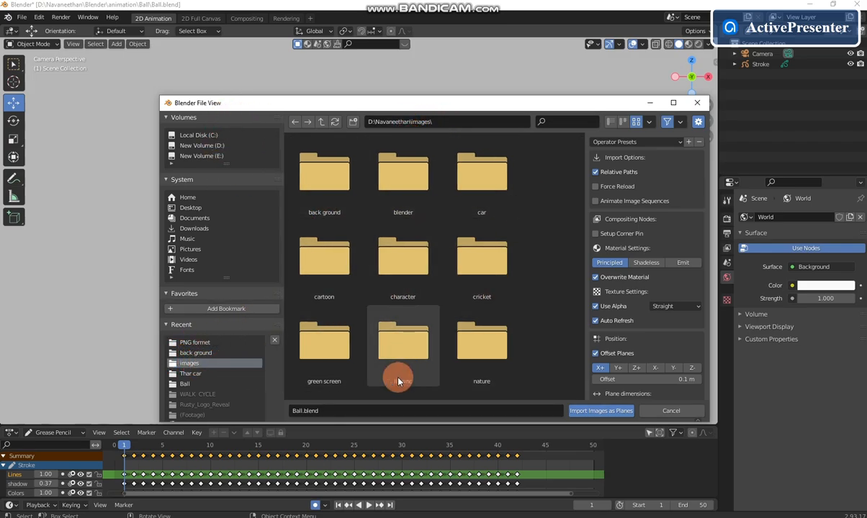
click(333, 203)
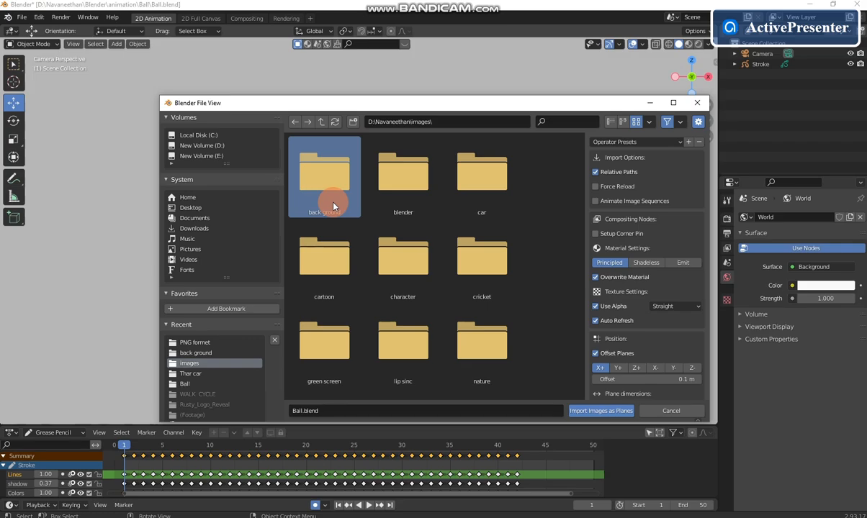
double_click(333, 205)
double_click(333, 206)
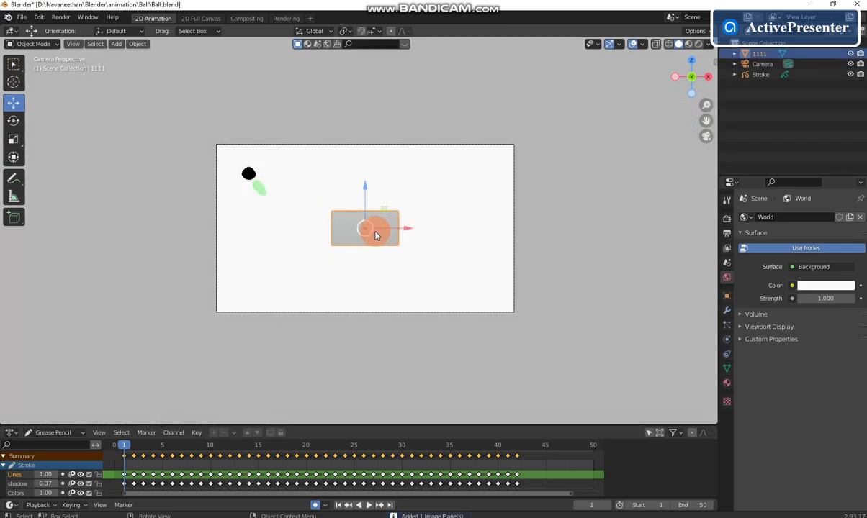
key(s)
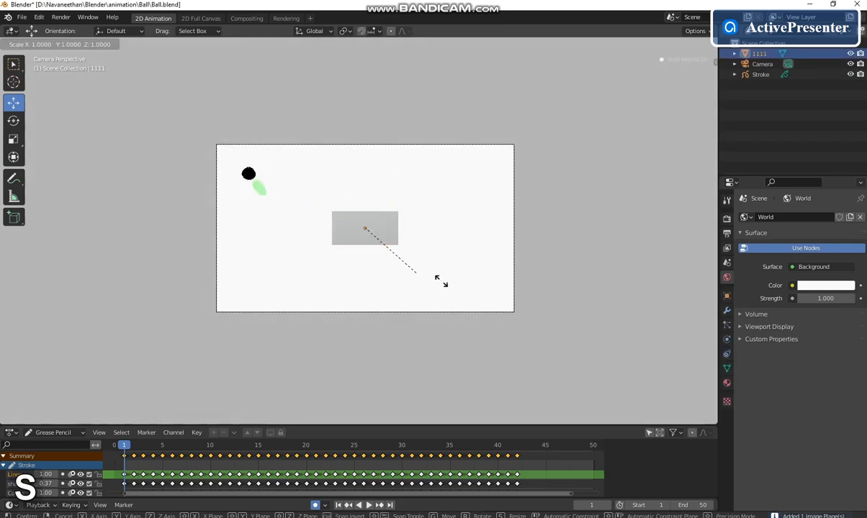
click(675, 376)
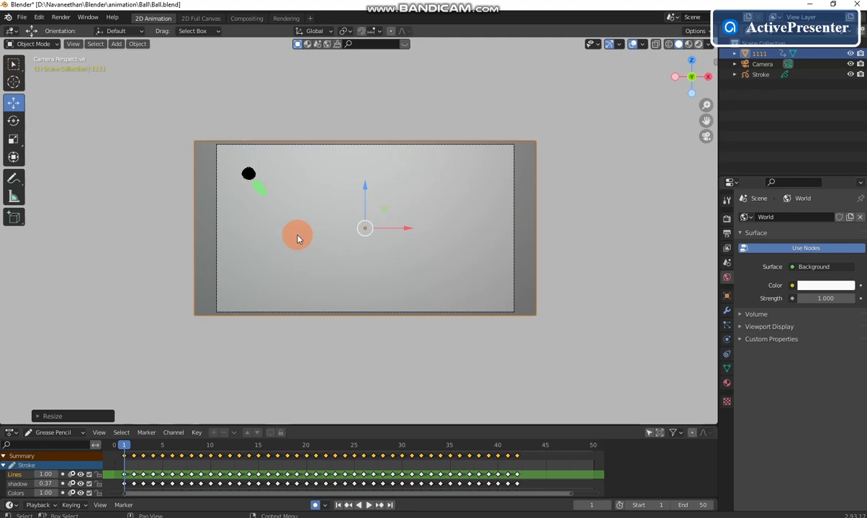
Switch the viewport to rendered shading and play the ball animation over the background plane
key(z)
key(8)
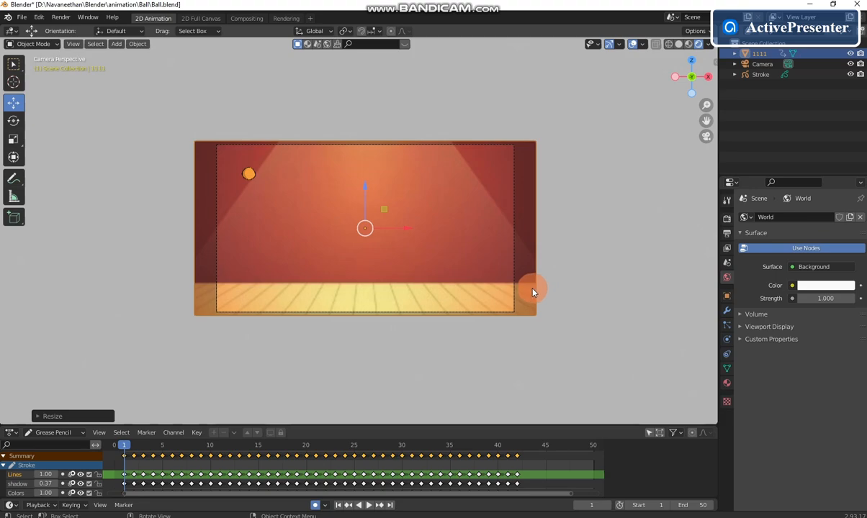
key(space)
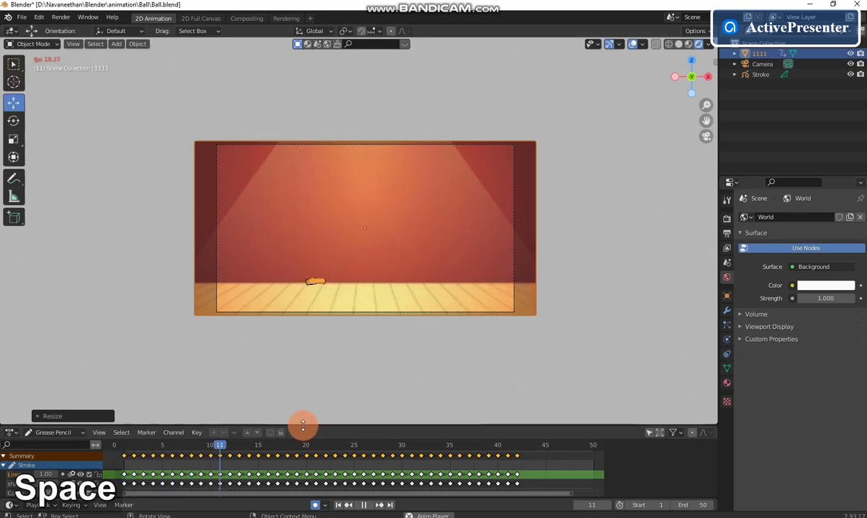
key(space)
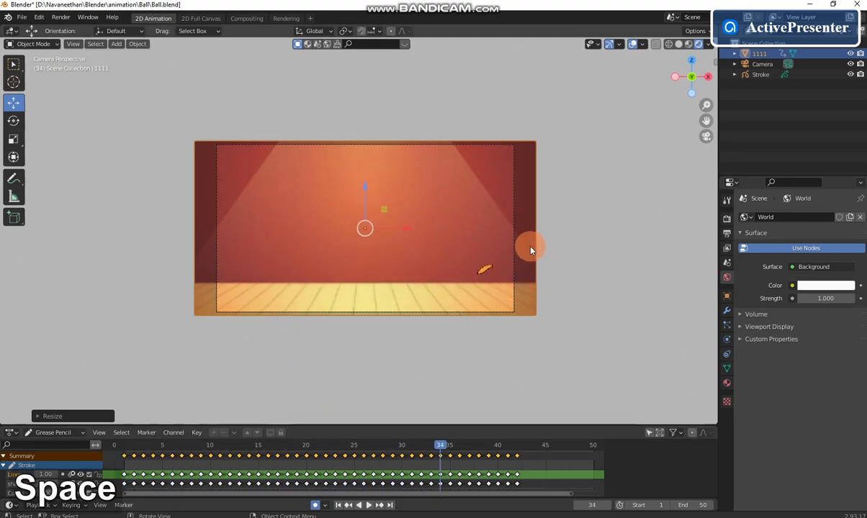
Try enlarging and raising the background plane at frame 34, and undo both changes
key(s)
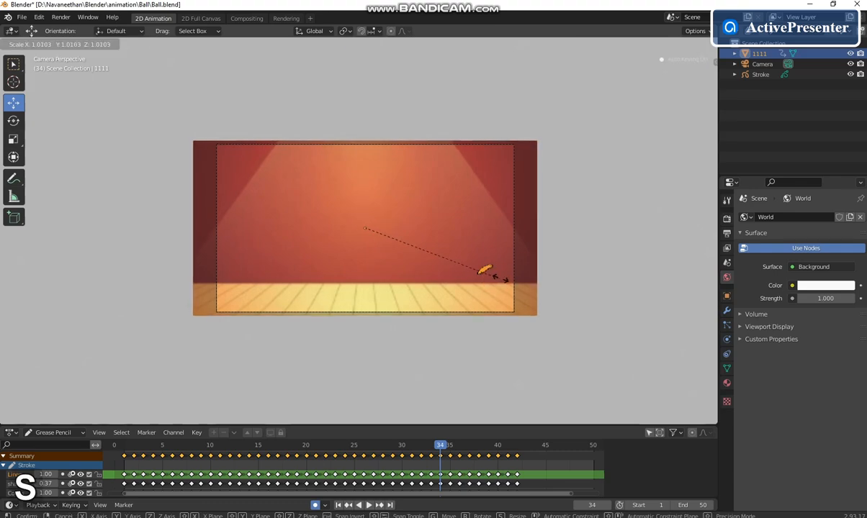
click(421, 240)
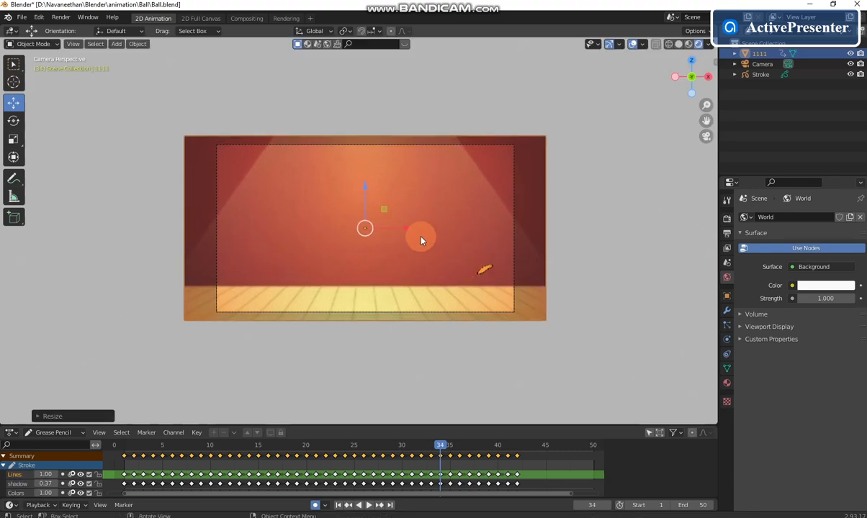
key(g)
key(z)
click(364, 180)
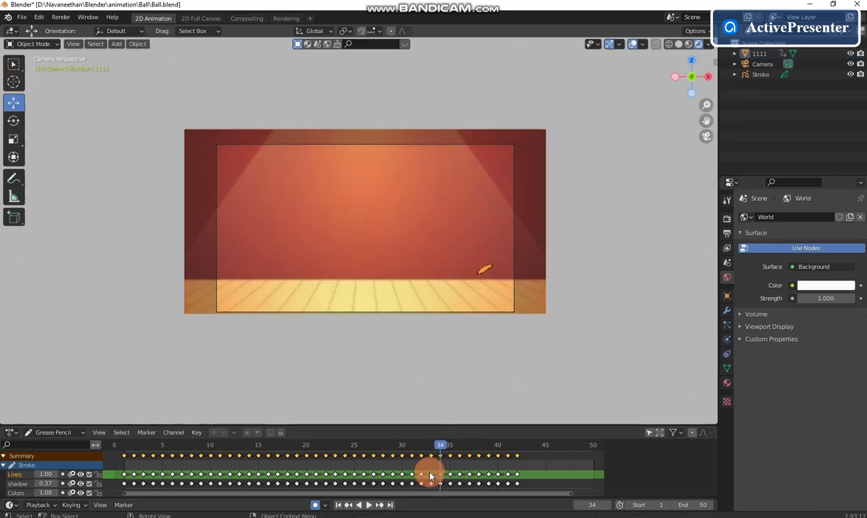
key(ctrl+z)
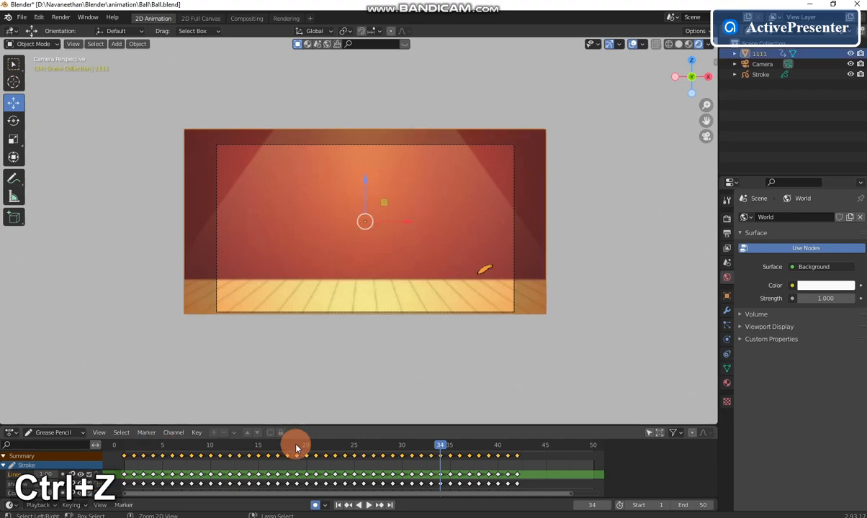
key(ctrl+z)
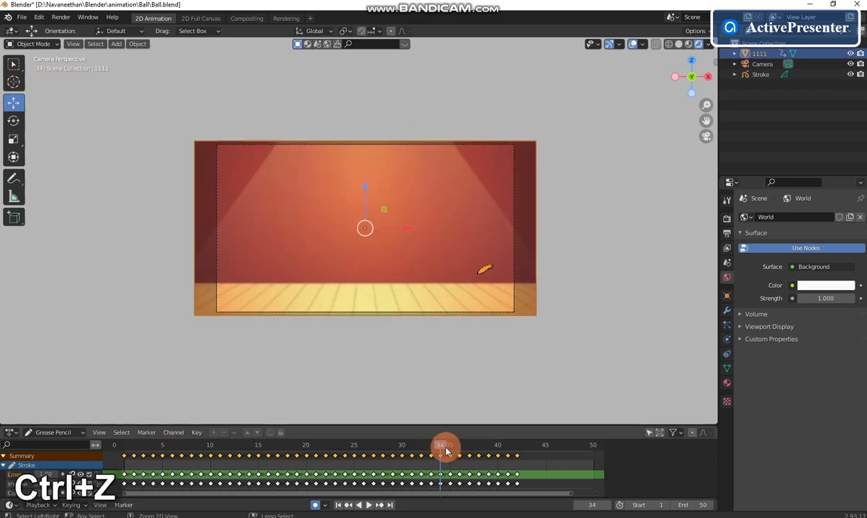
At frame 1, enlarge the background plane slightly and move it up along Z so its lower edge nearly meets the camera frame
click(122, 446)
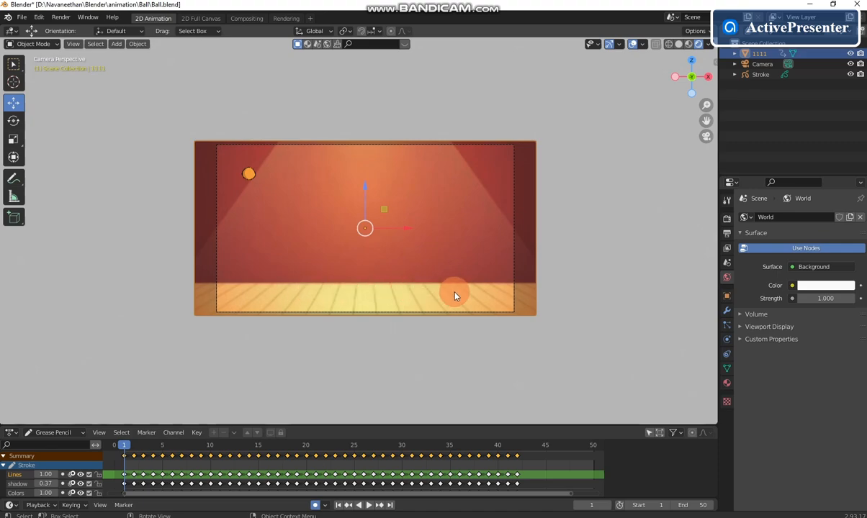
key(s)
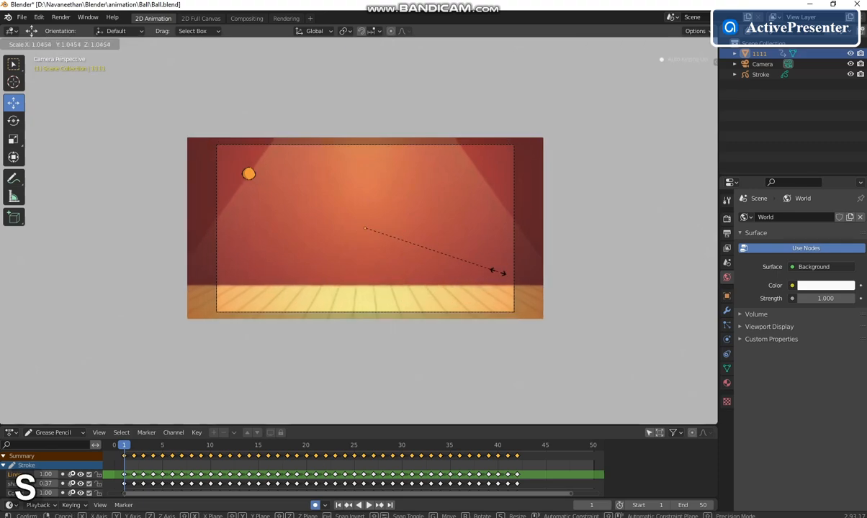
click(508, 276)
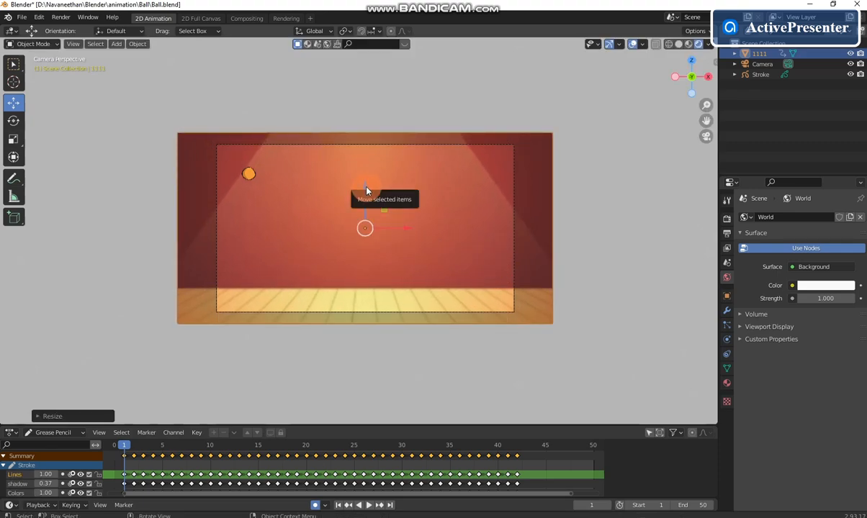
drag(365, 187, 364, 173)
Deselect the background plane and play the animation to check the ball's bounces against the stage floor
click(608, 214)
key(space)
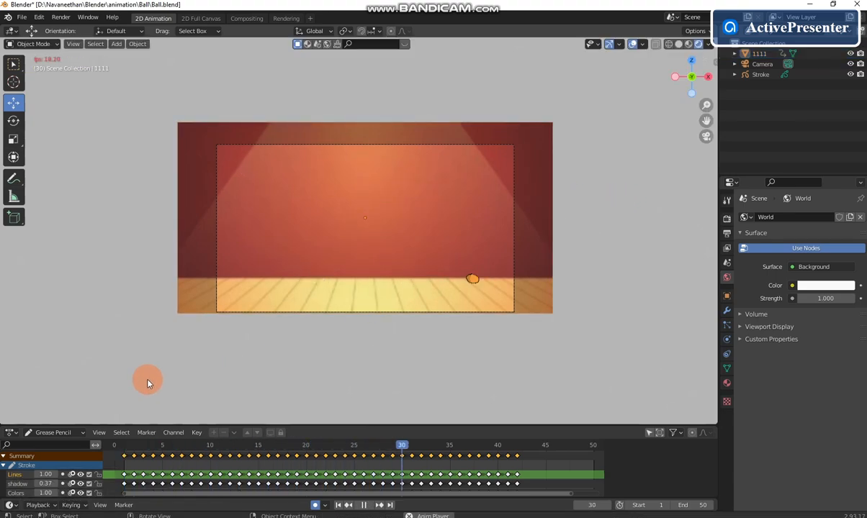
key(space)
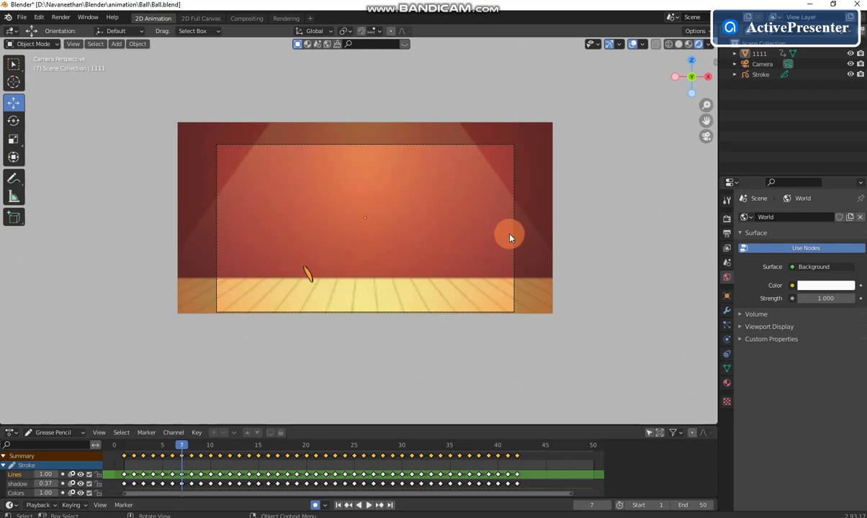
Set the render output path to 0001.png in the PNG formet folder and return the timeline to frame 1
click(726, 200)
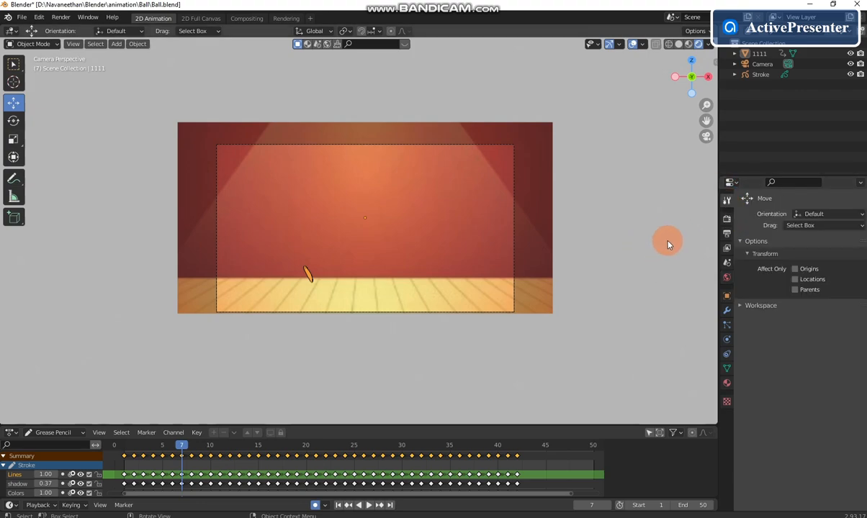
click(726, 219)
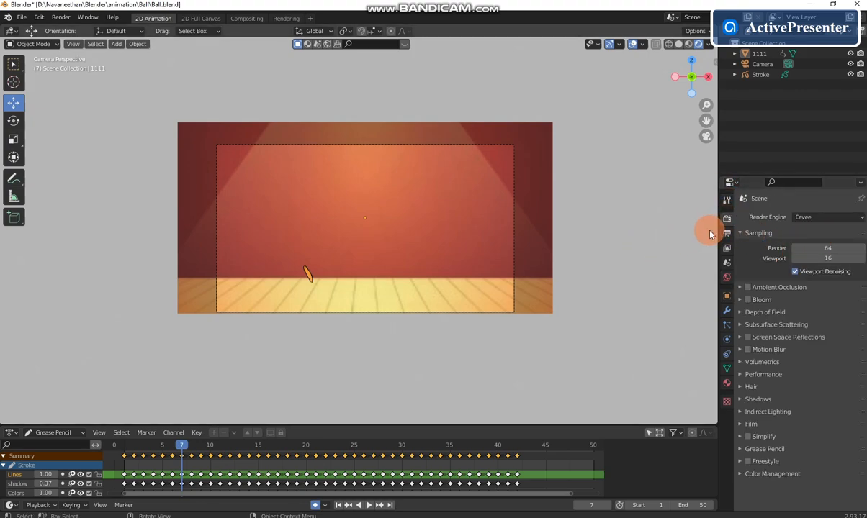
click(727, 233)
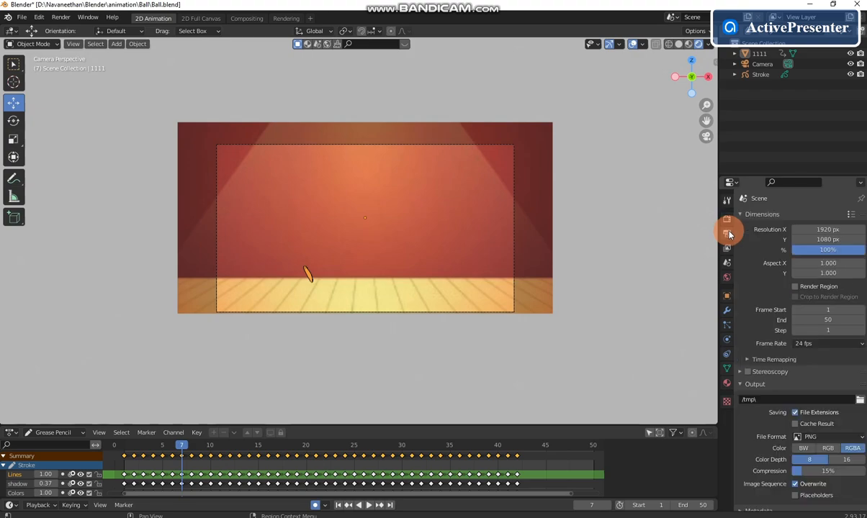
scroll(767, 322, down, 1)
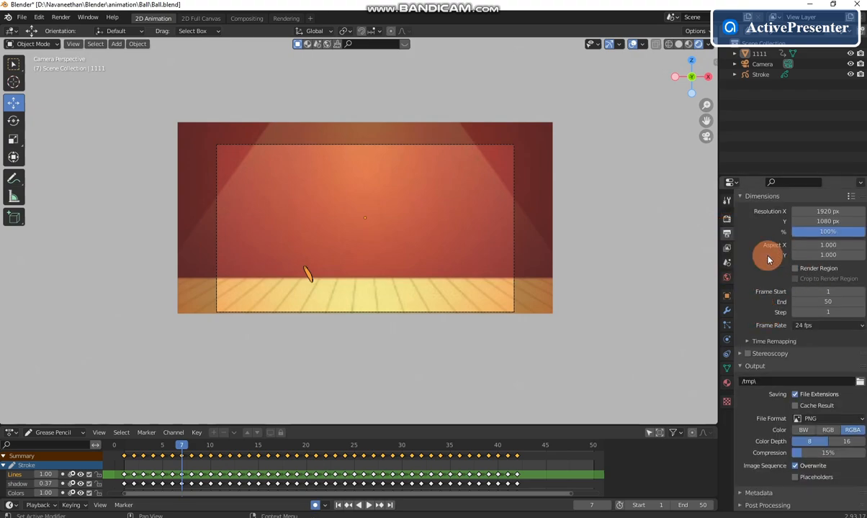
click(859, 385)
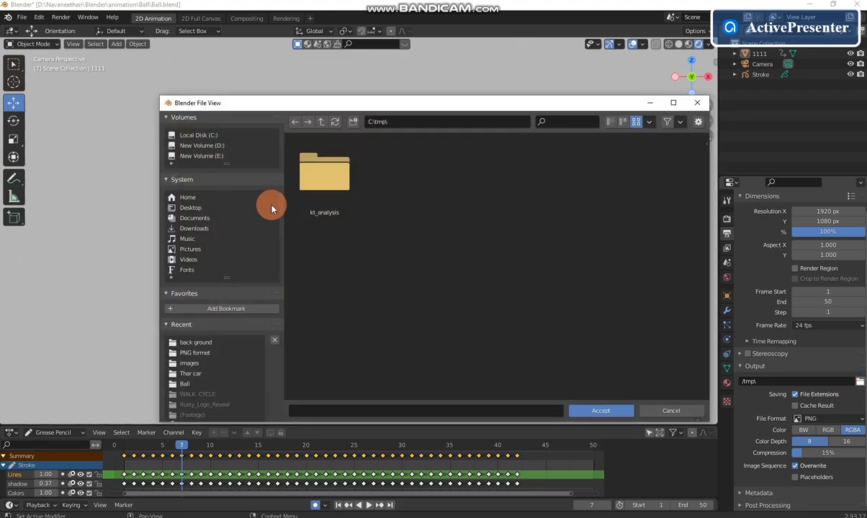
click(196, 353)
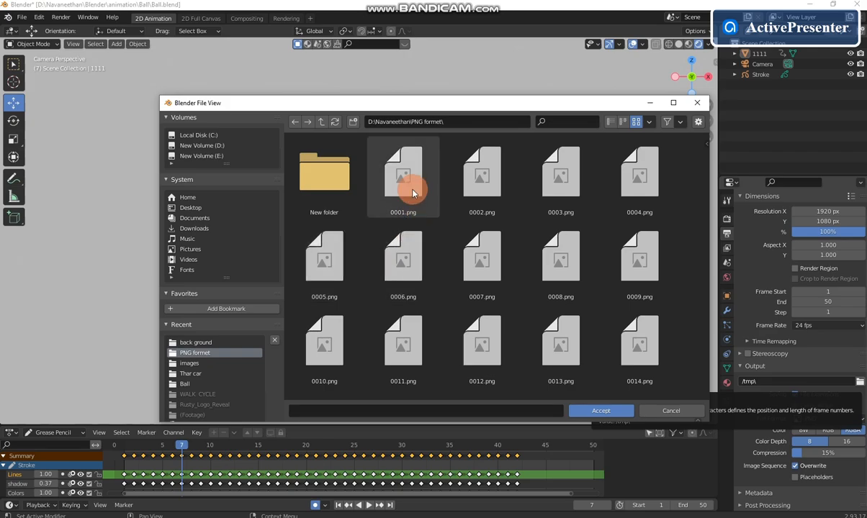
key(F10)
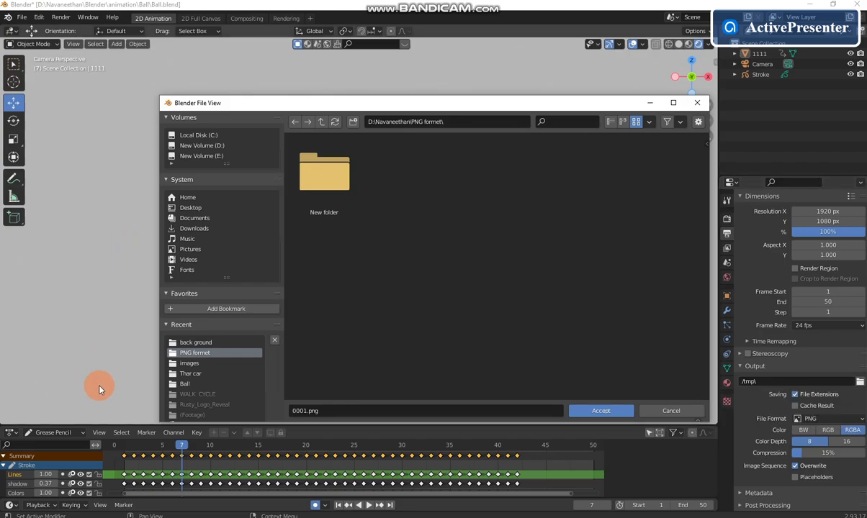
key(shift+Left)
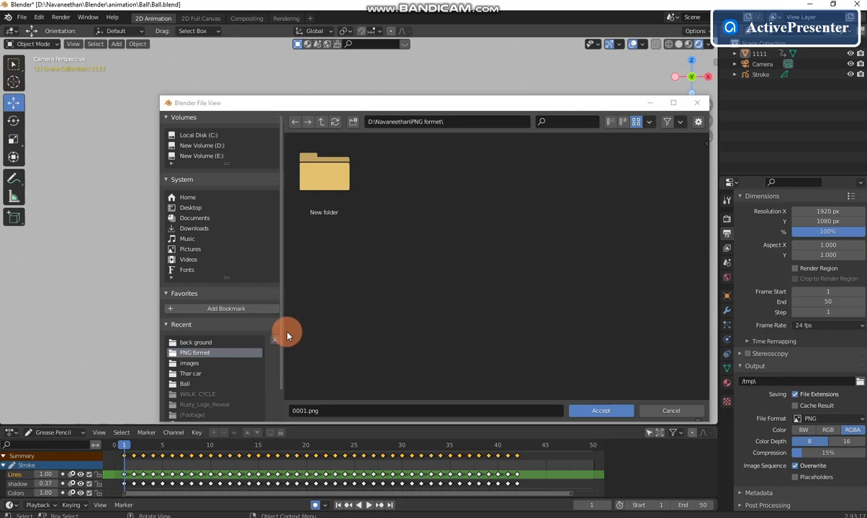
click(590, 411)
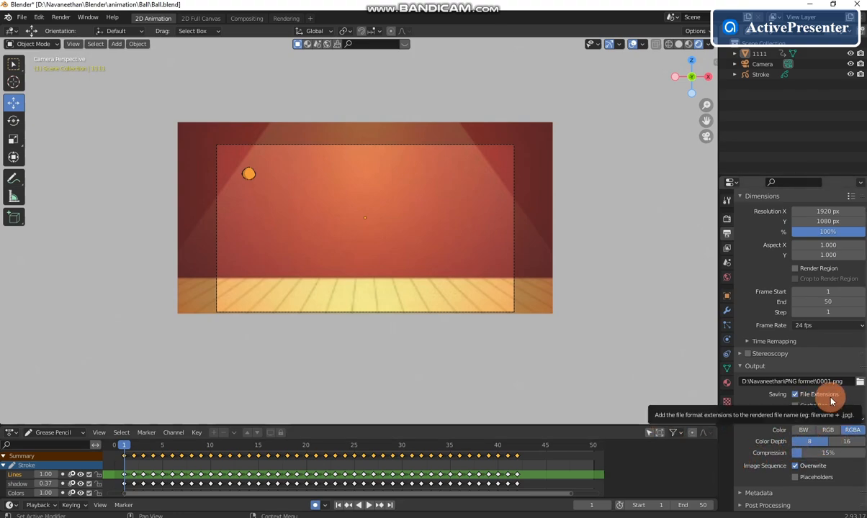
Render the full animation from frame 1 as PNG images, close the render window and save the project
click(62, 17)
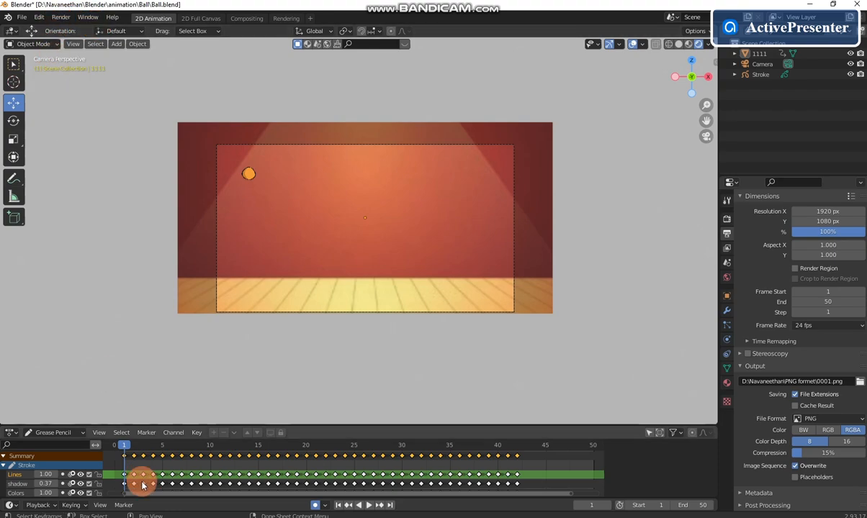
click(161, 444)
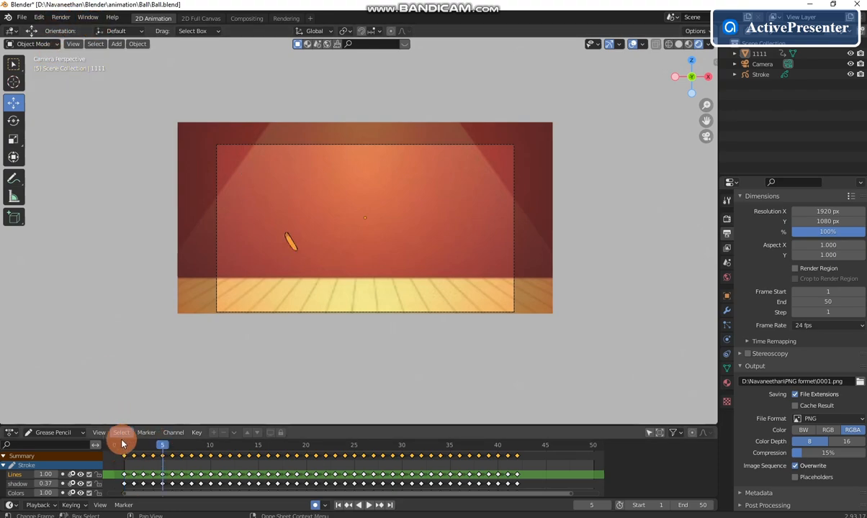
click(122, 445)
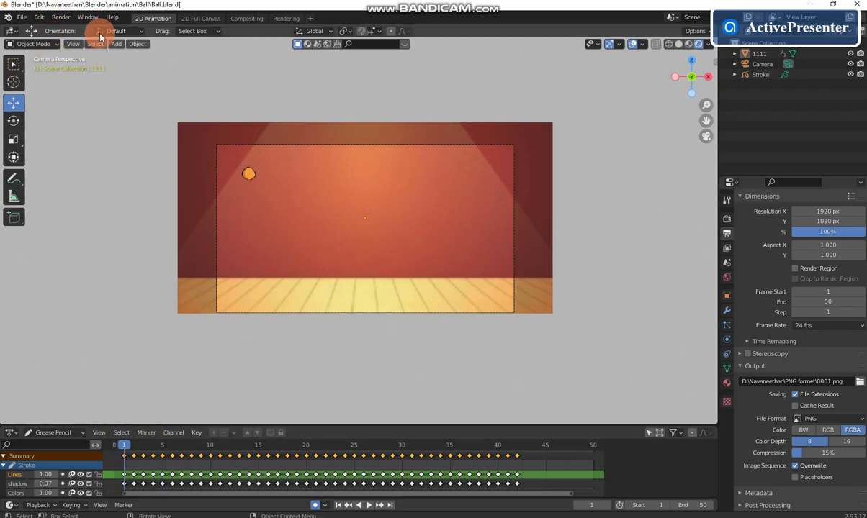
click(61, 17)
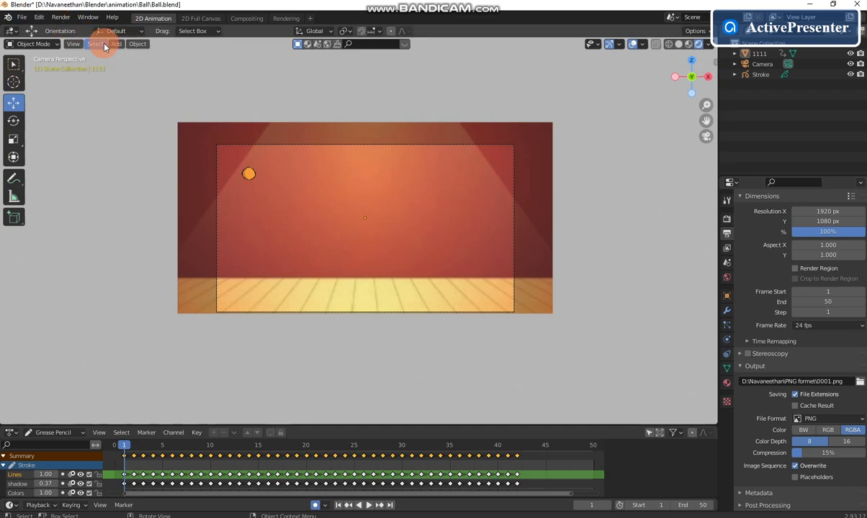
click(63, 17)
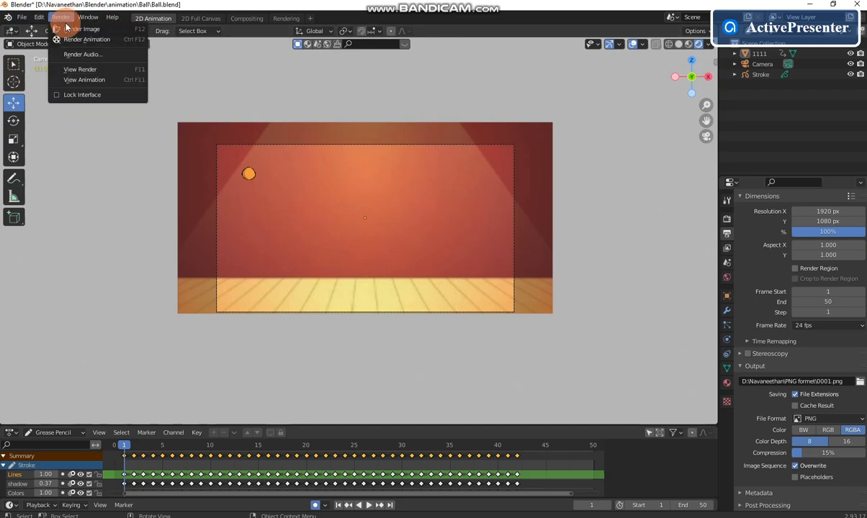
click(74, 48)
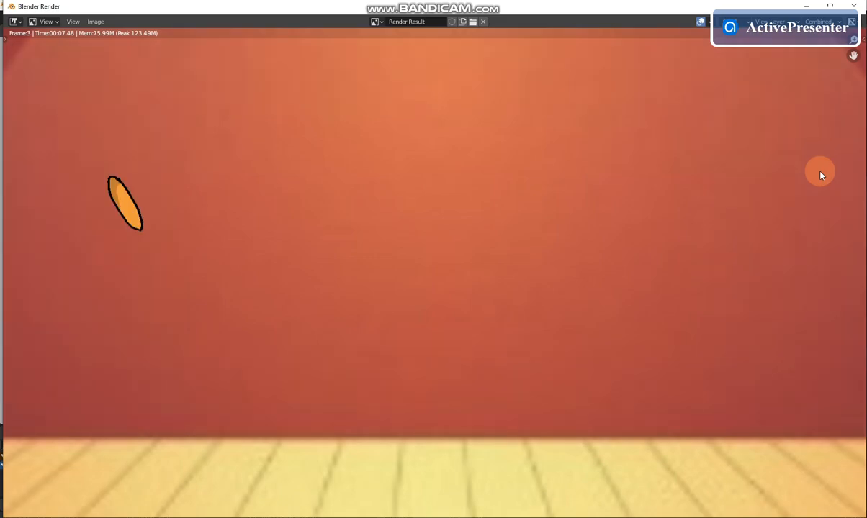
key(F10)
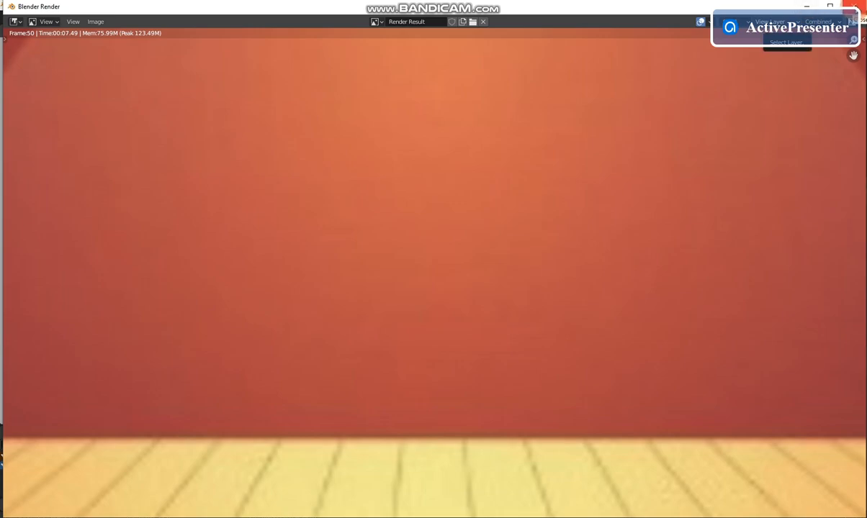
key(Escape)
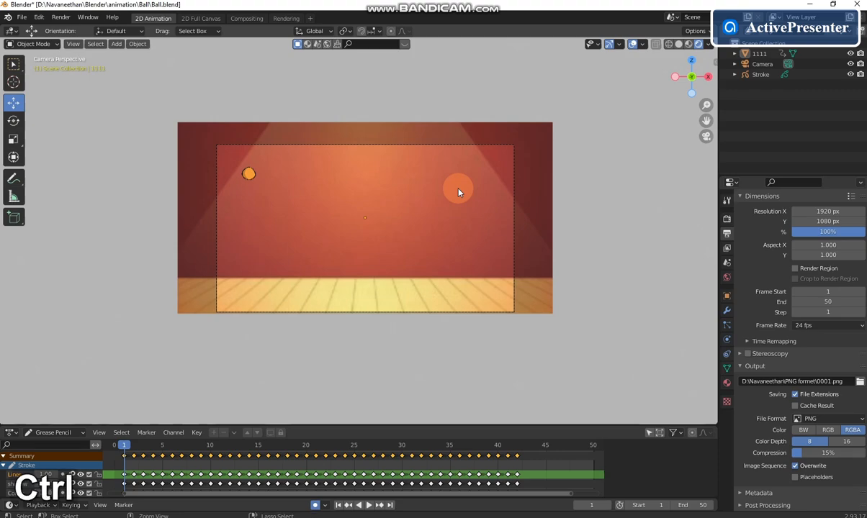
key(ctrl+s)
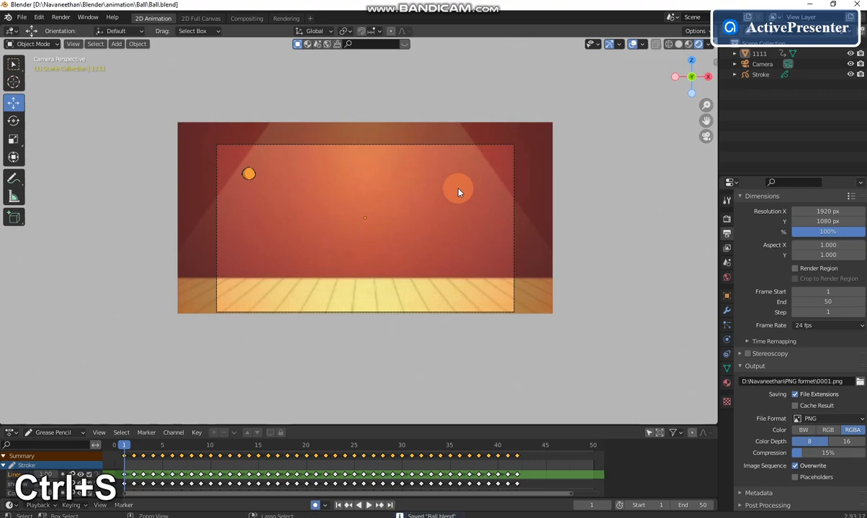
Switch the viewport area to the Video Sequencer and browse to the PNG formet folder for a new image sequence strip
click(10, 33)
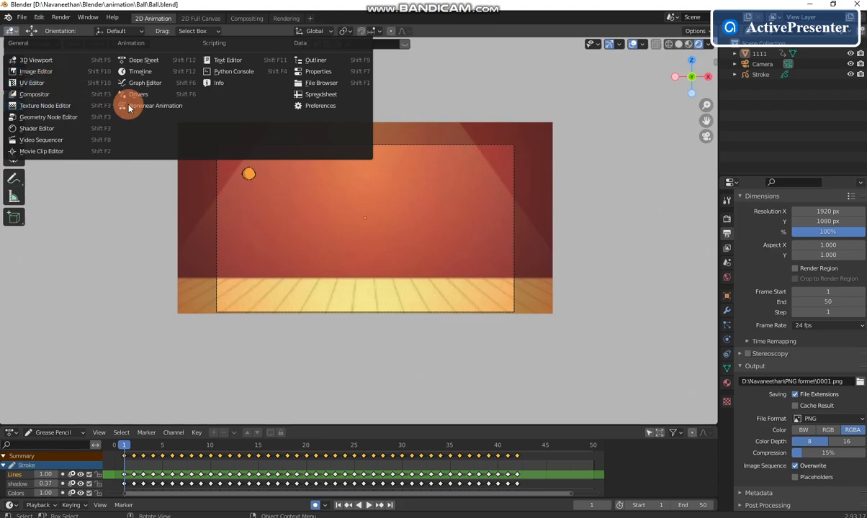
click(62, 143)
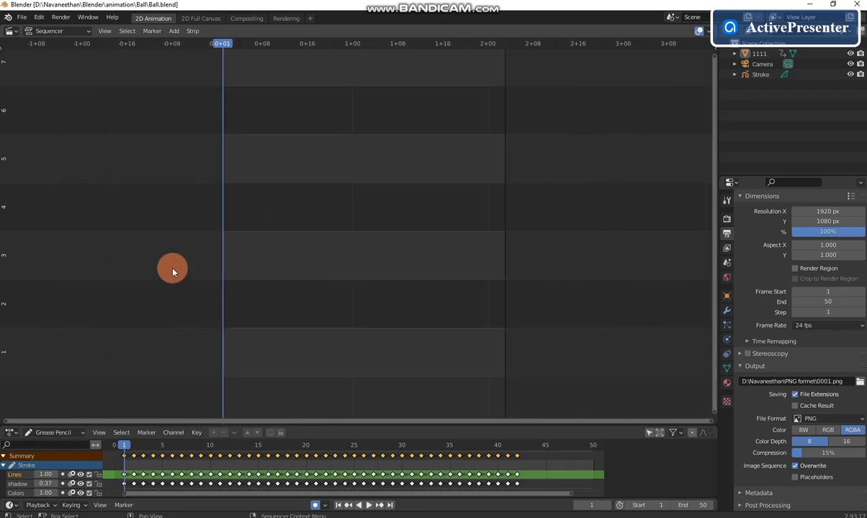
click(173, 32)
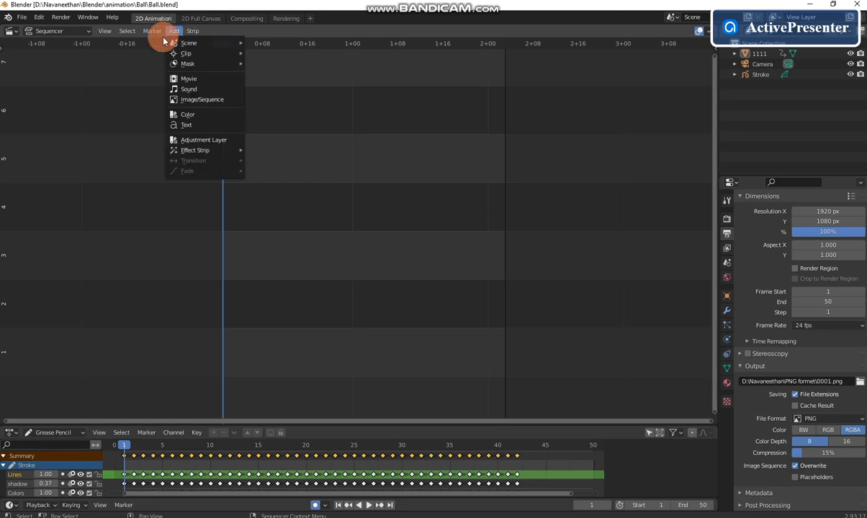
click(204, 100)
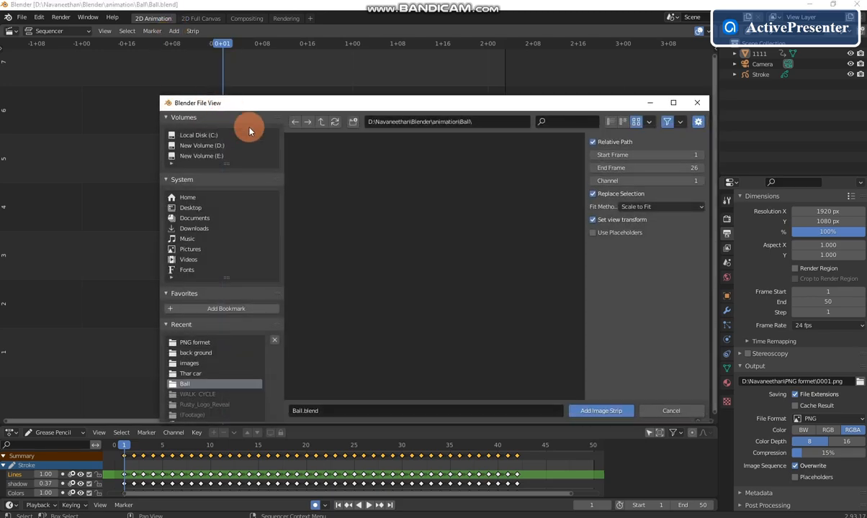
click(199, 345)
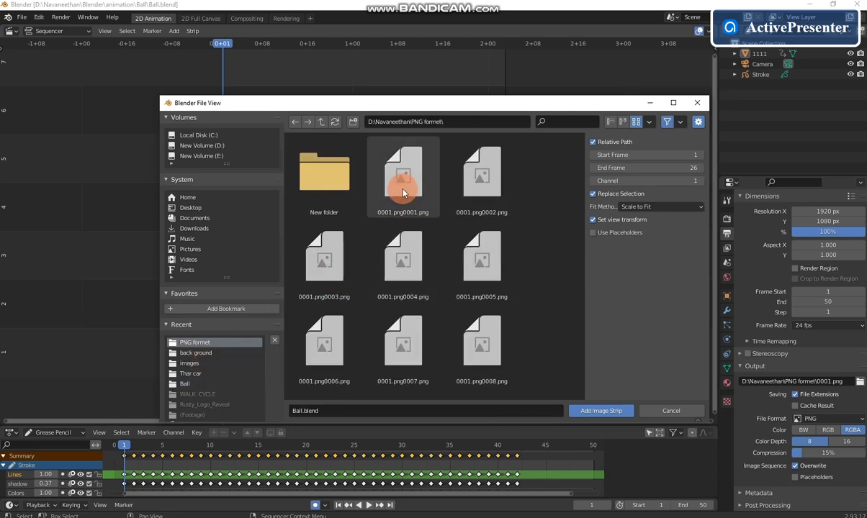
Select all rendered frames from 0001.png0001.png through 0001.png0050.png for the image strip
click(383, 179)
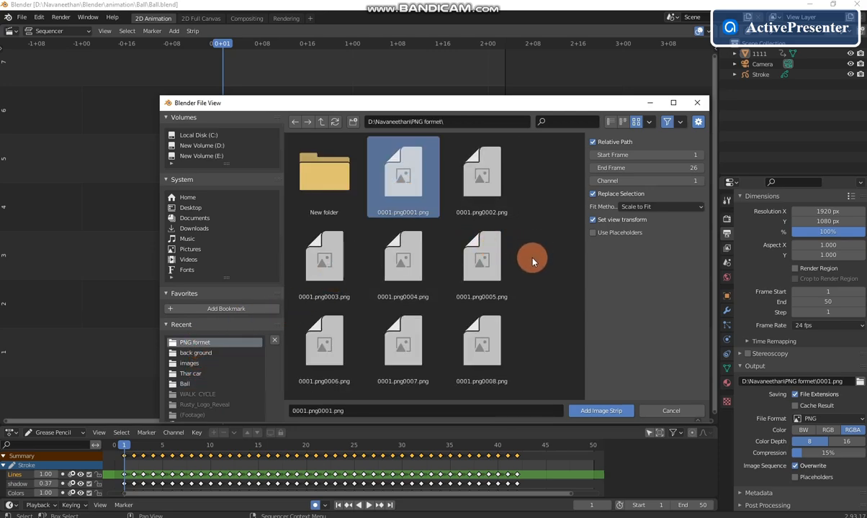
scroll(532, 263, down, 2)
scroll(569, 264, down, 6)
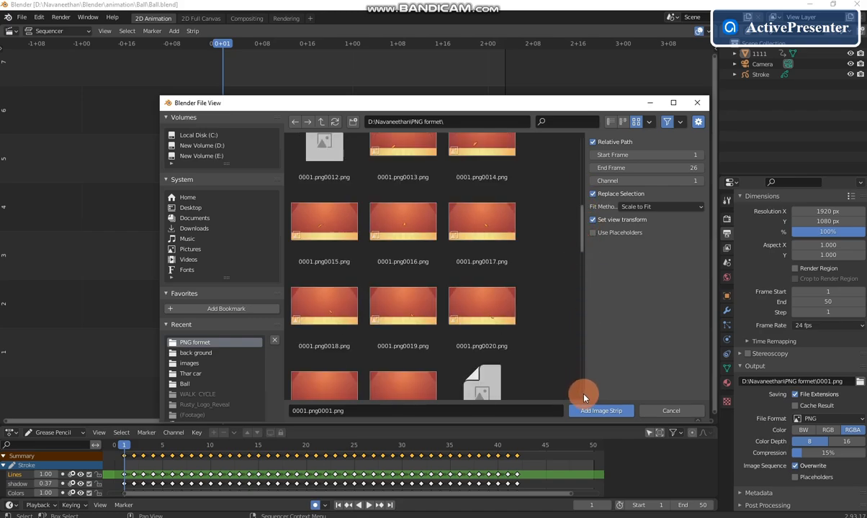
scroll(580, 259, down, 6)
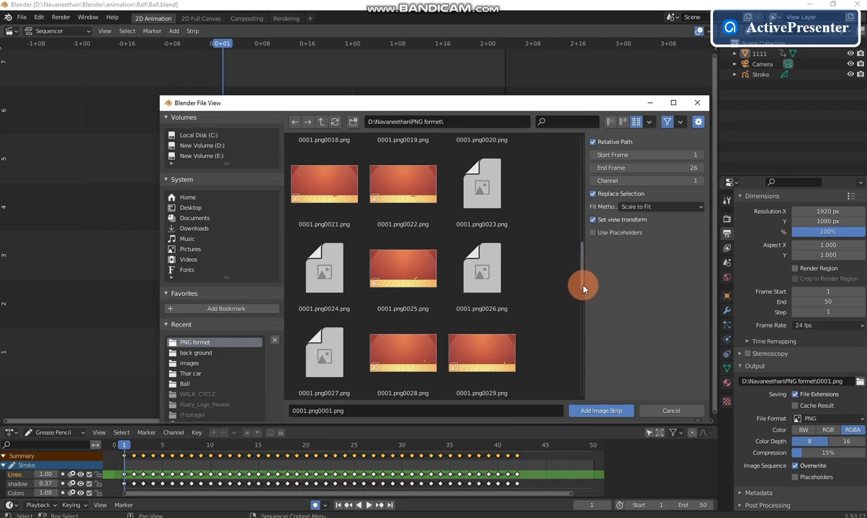
scroll(583, 333, down, 12)
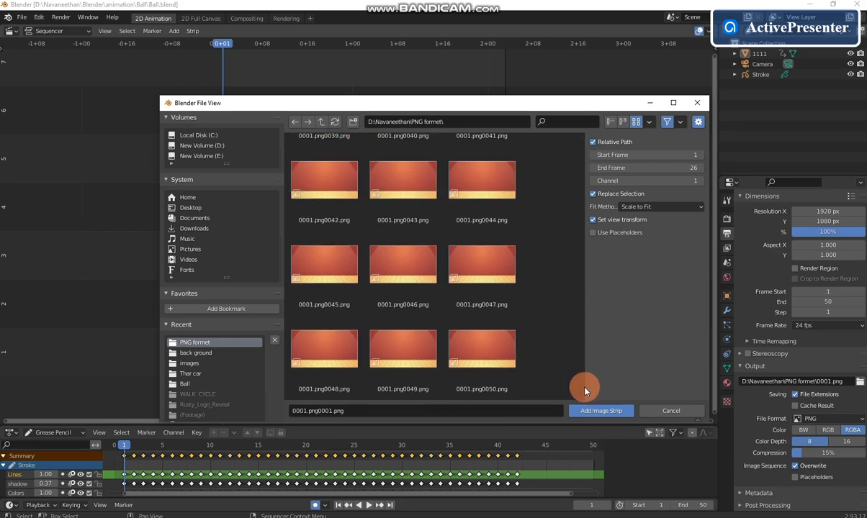
shift+click(494, 364)
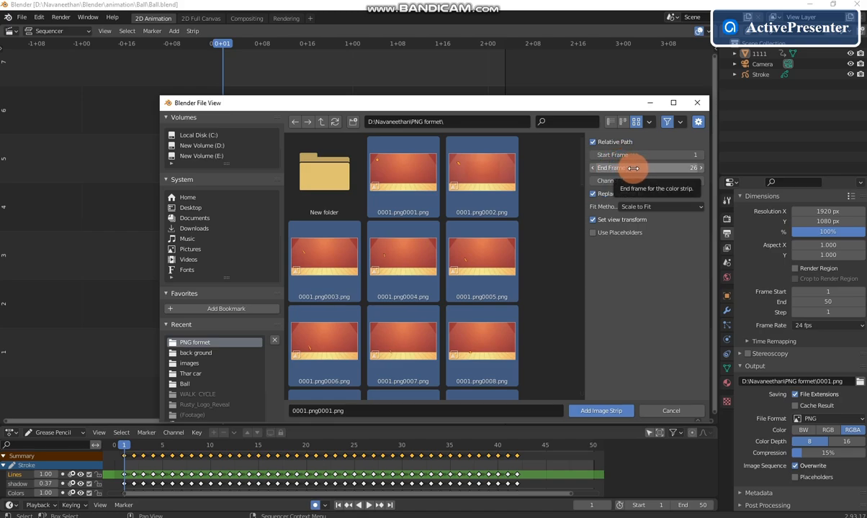
Set the strip's end frame to 50 and add the selected images as a strip in channel 1
click(633, 167)
text(50)
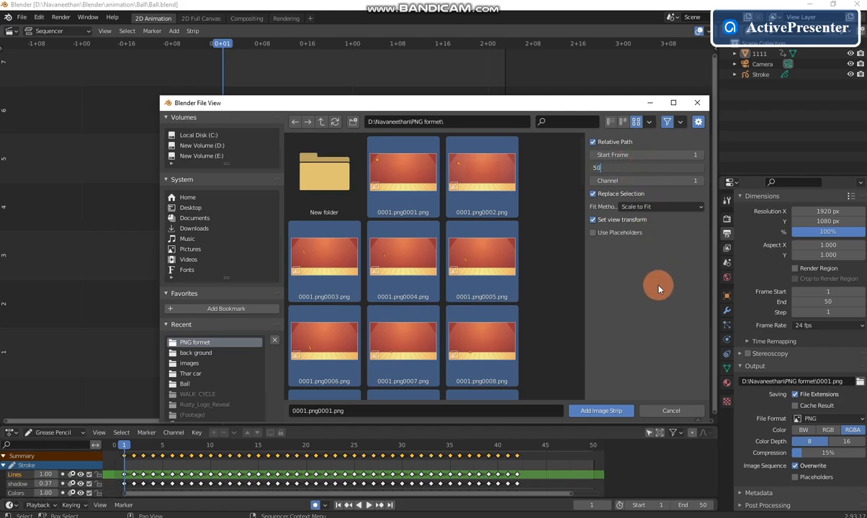
key(Return)
scroll(519, 285, down, 5)
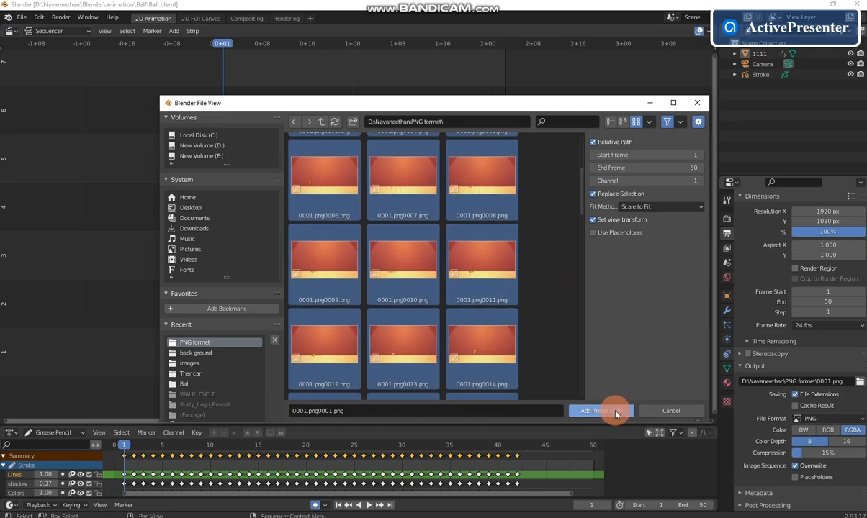
click(615, 412)
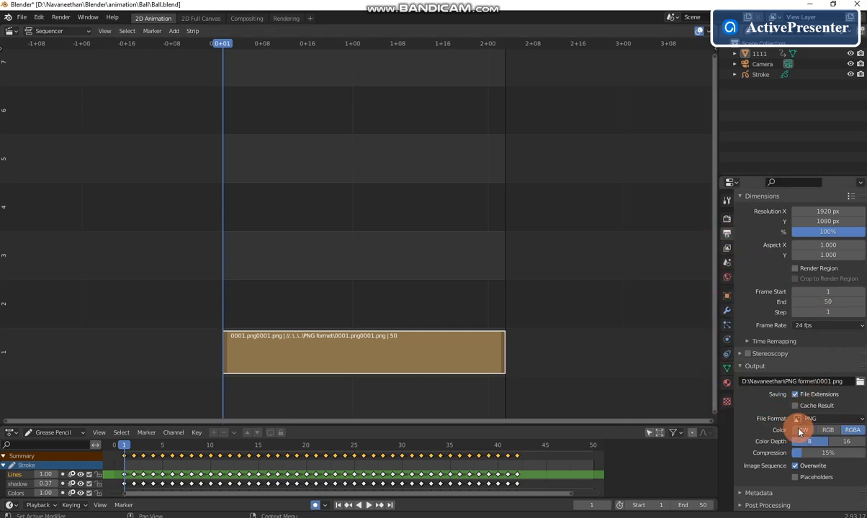
Set the render output to the Animate videos folder with the file name ball
click(860, 383)
click(362, 105)
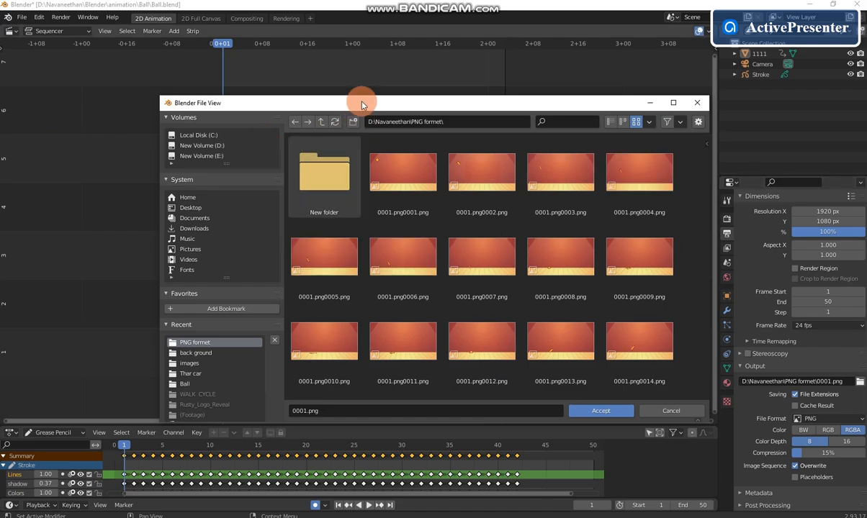
click(322, 121)
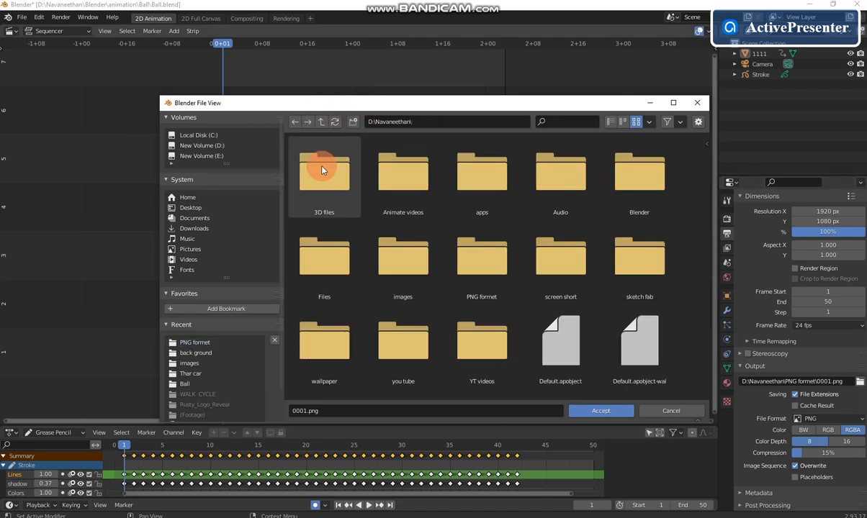
double_click(398, 211)
click(612, 411)
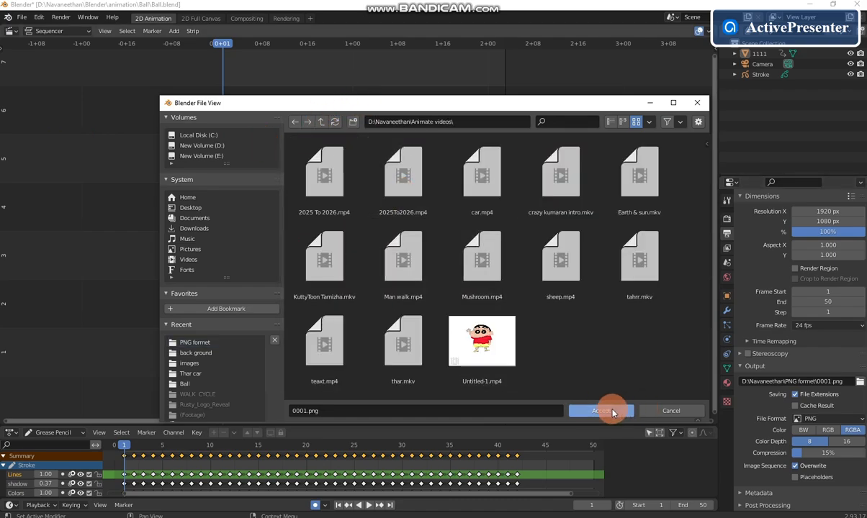
click(523, 410)
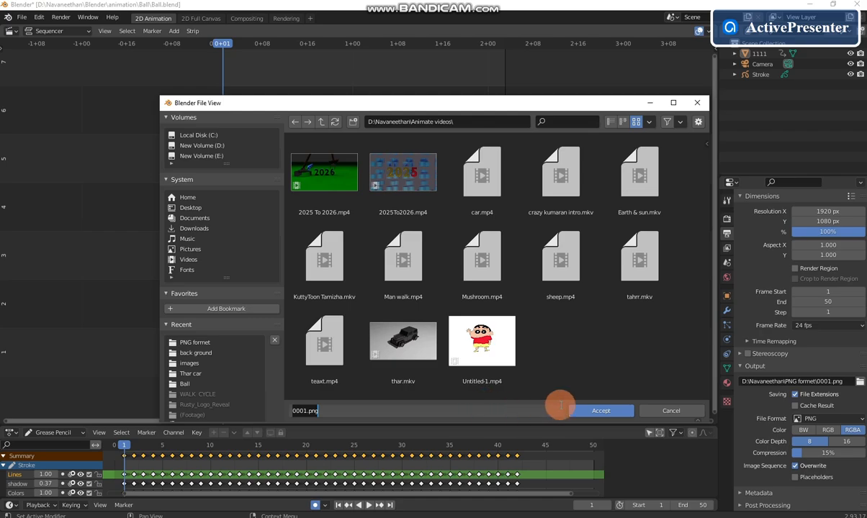
text(ba)
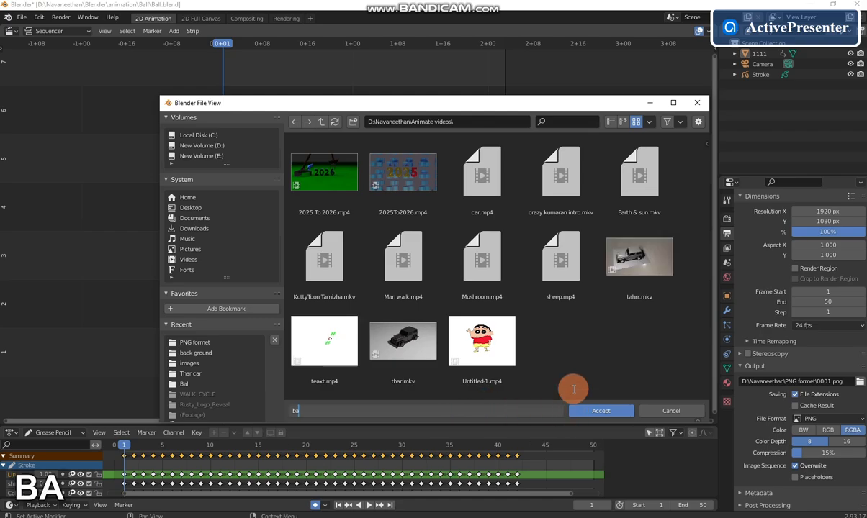
text(ll)
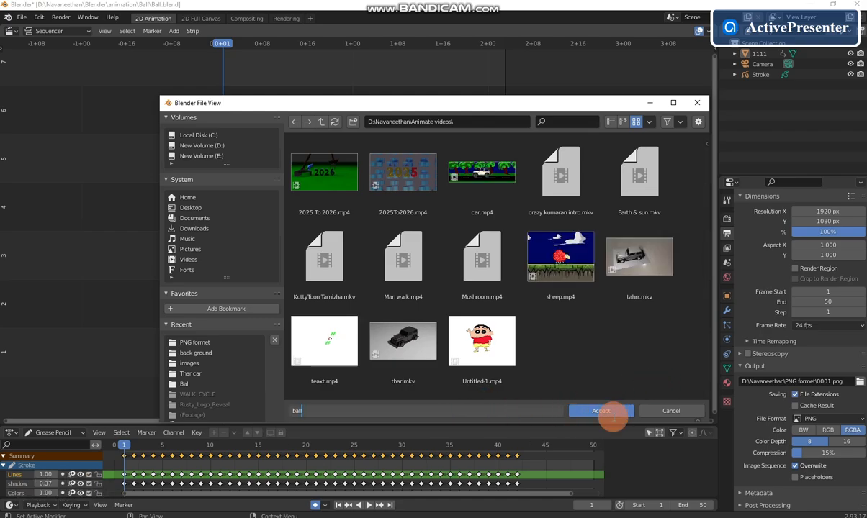
click(609, 411)
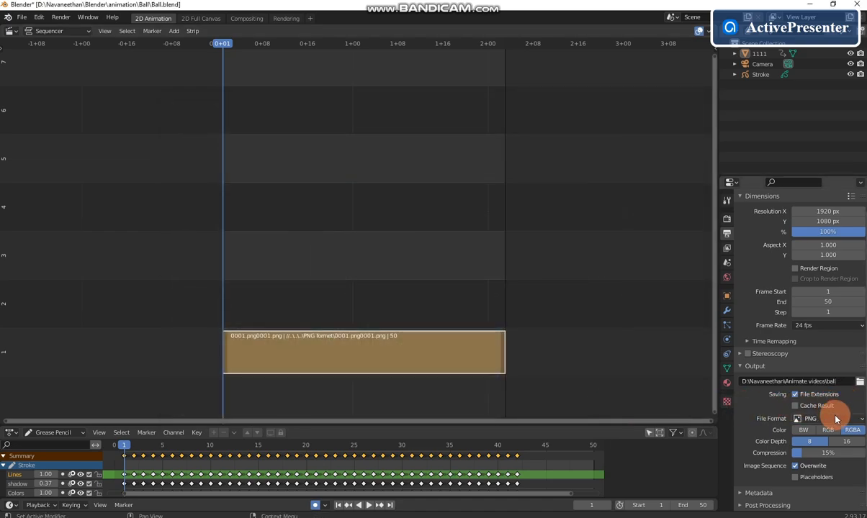
Set the output file format to FFmpeg Video
click(835, 418)
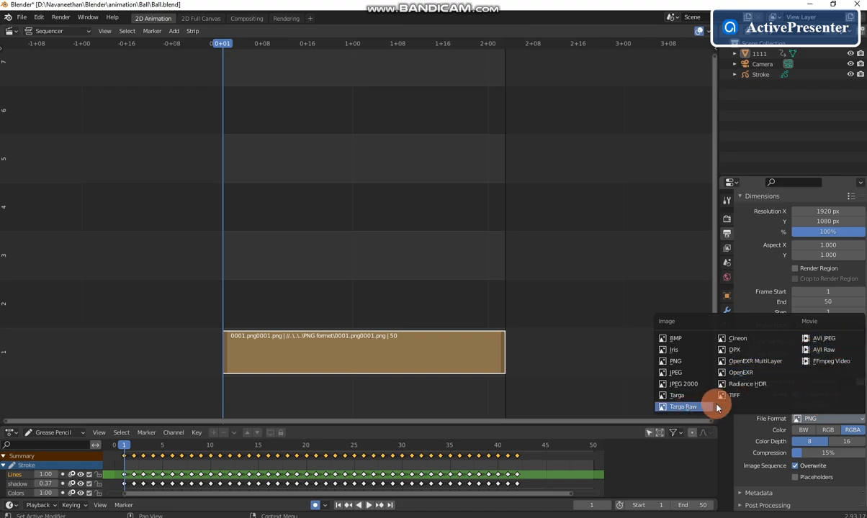
key(Escape)
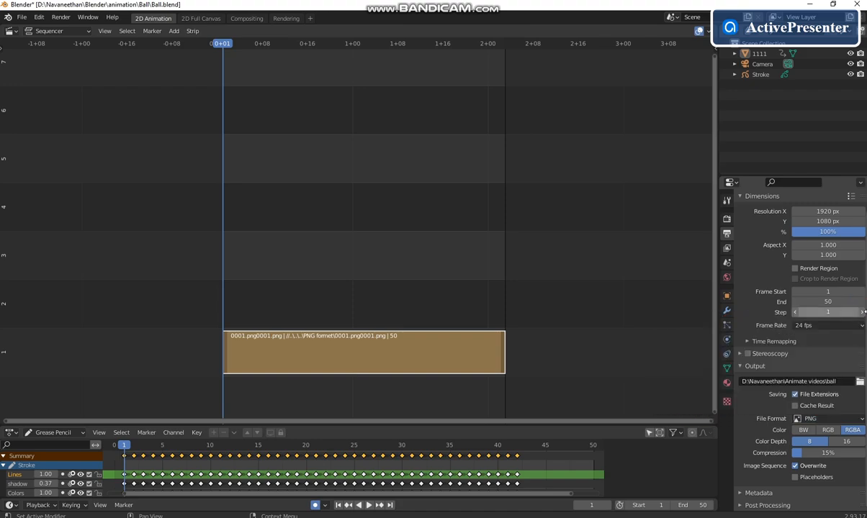
click(810, 418)
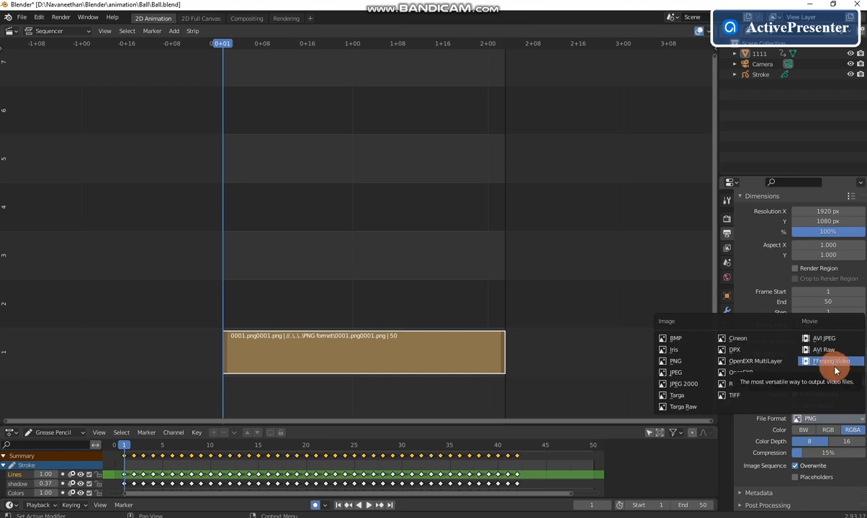
click(839, 367)
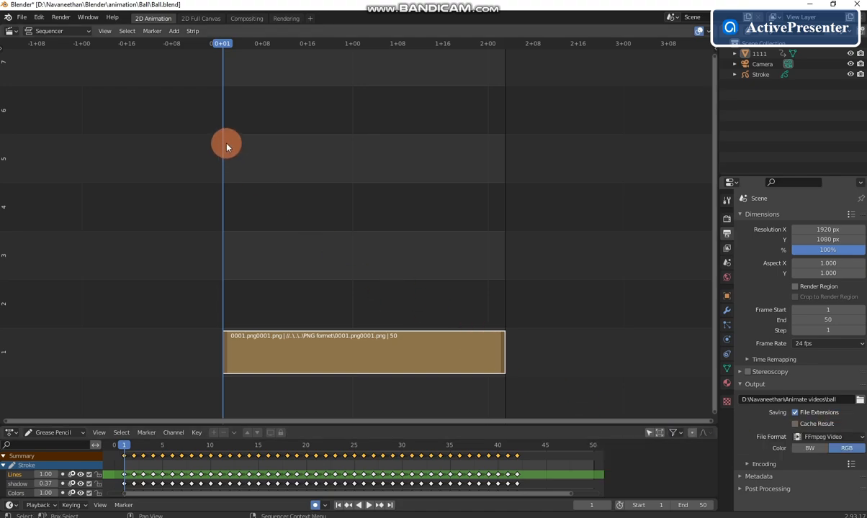
Render the full animation from the image strip as a video and close the render window
click(61, 16)
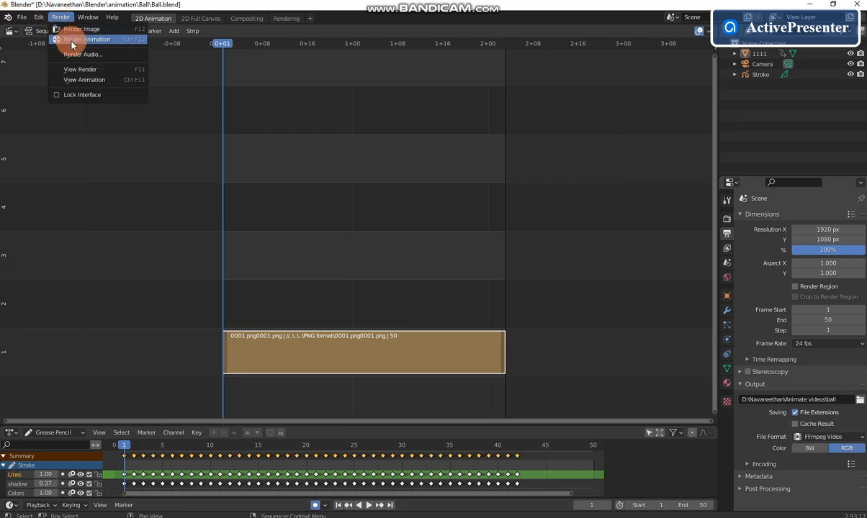
click(72, 41)
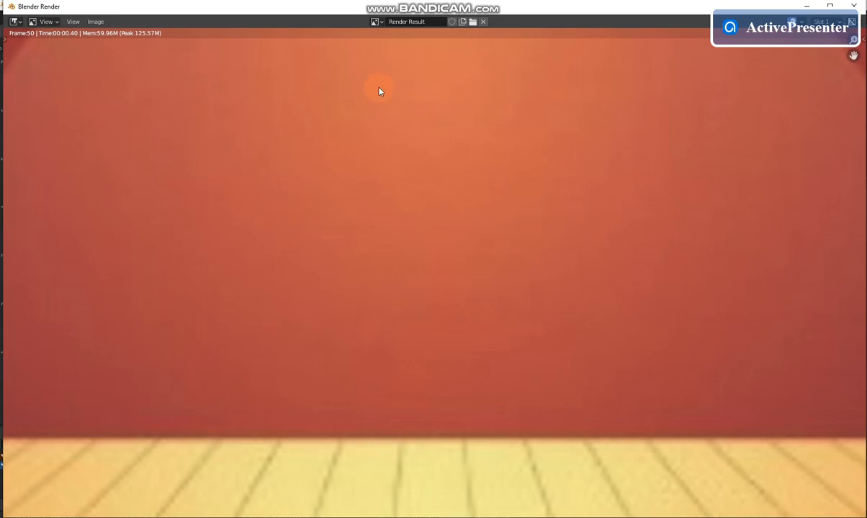
key(Escape)
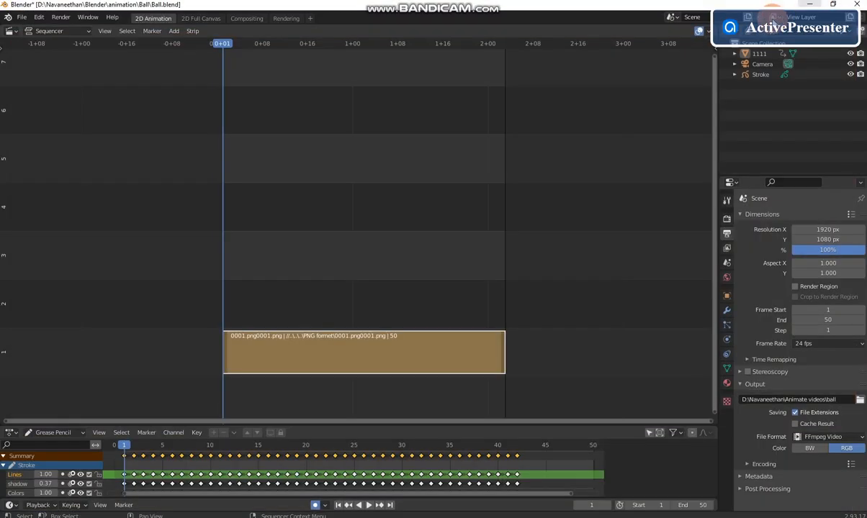